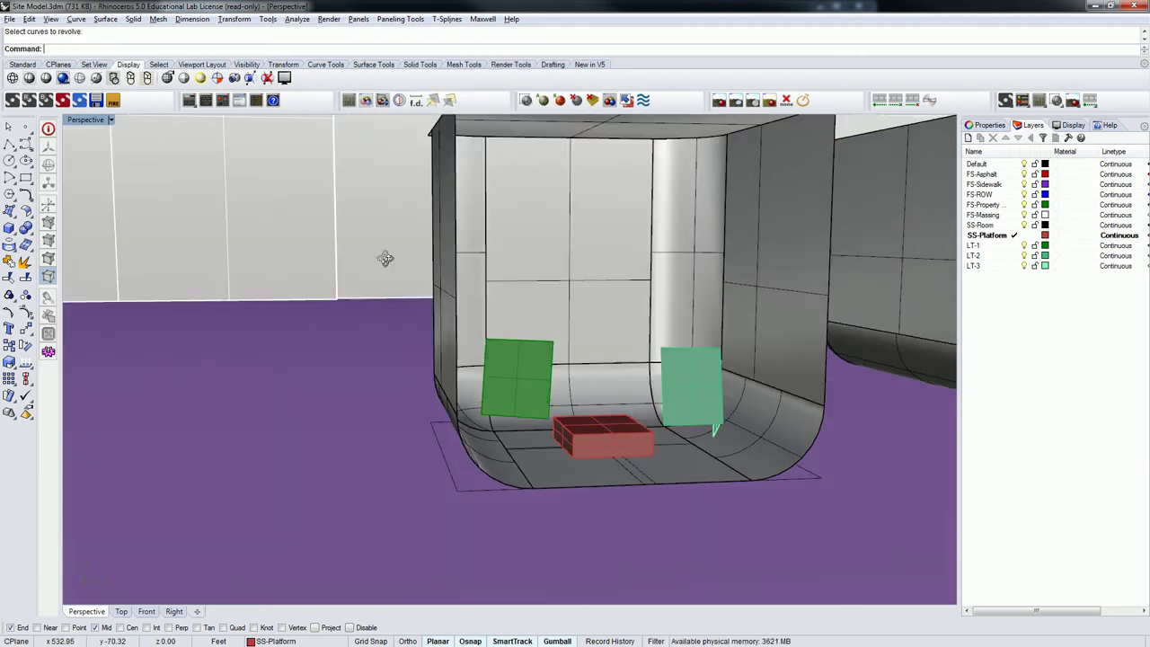
- Restore the four-viewport layout and frame the site model in the Top and Front views
scroll(429, 288, "down", 15)
right_click_drag(395, 314, 473, 304)
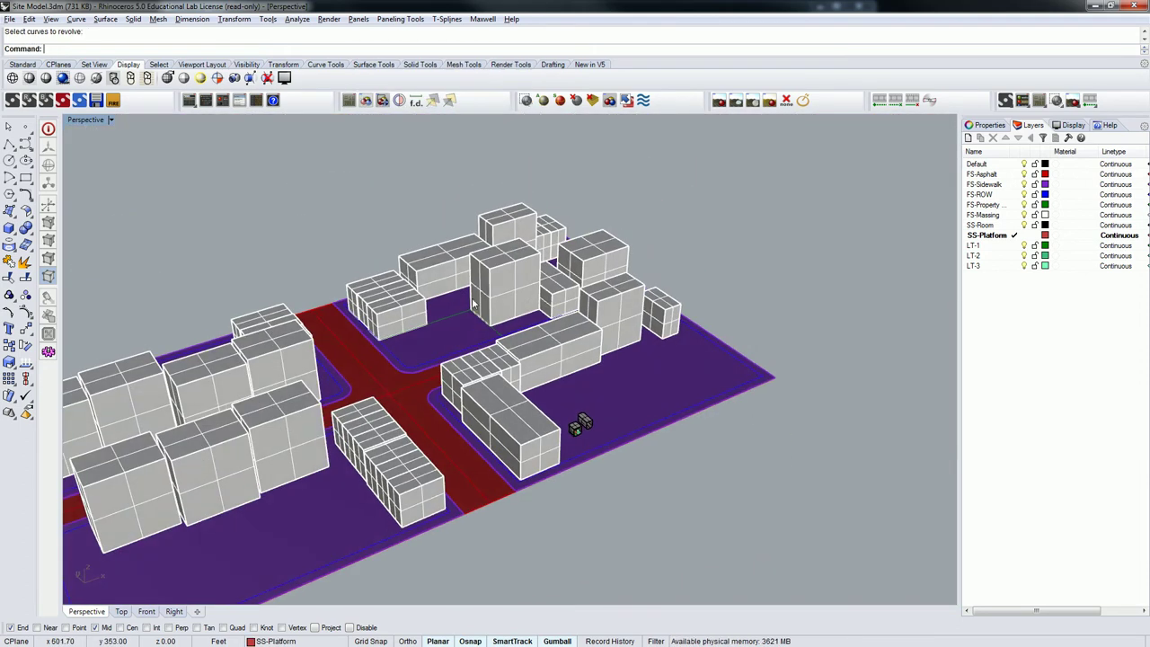
scroll(473, 305, "up", 6)
scroll(559, 325, "down", 8)
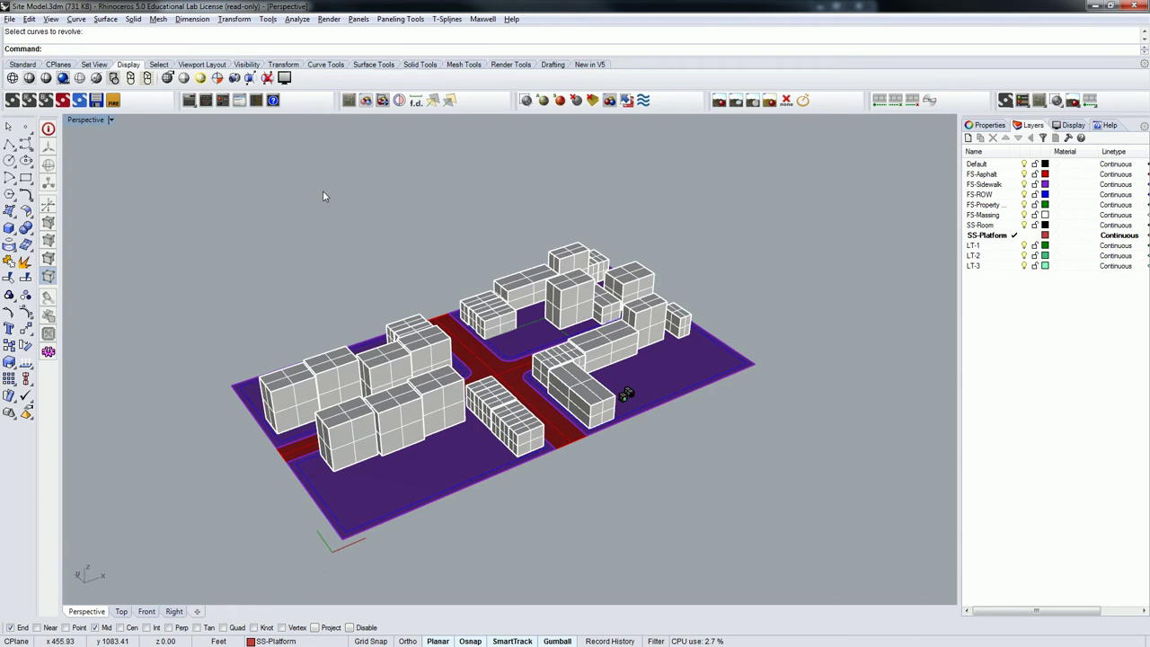
double_click(80, 120)
scroll(392, 226, "down", 6)
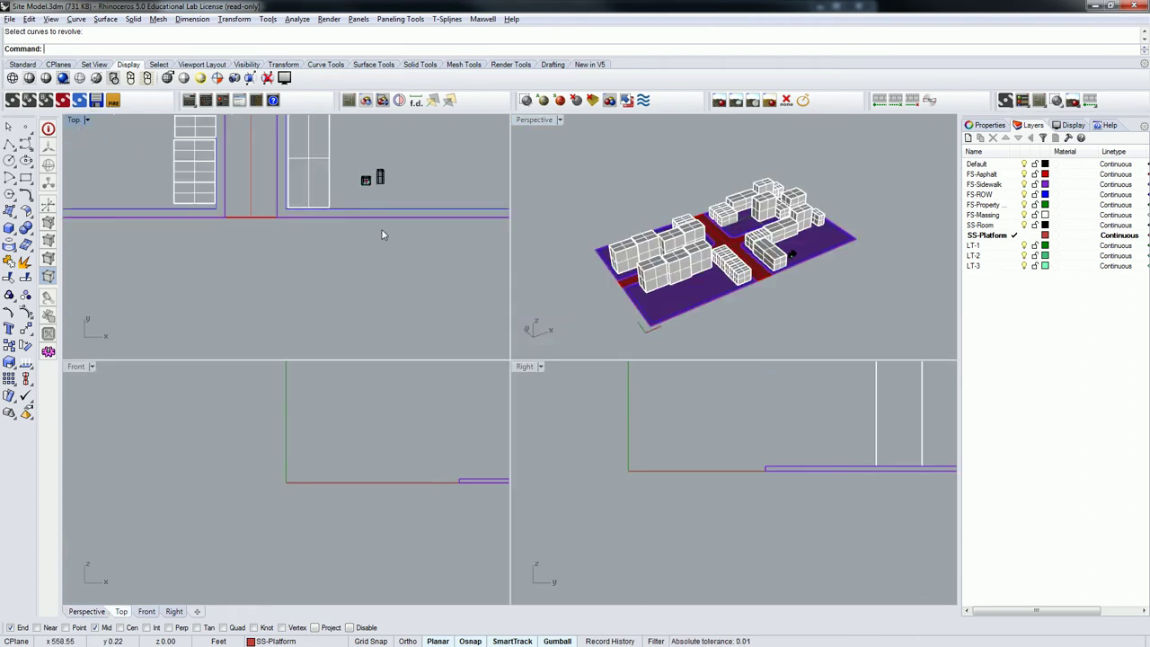
right_click_drag(409, 430, 171, 449)
scroll(306, 434, "down", 12)
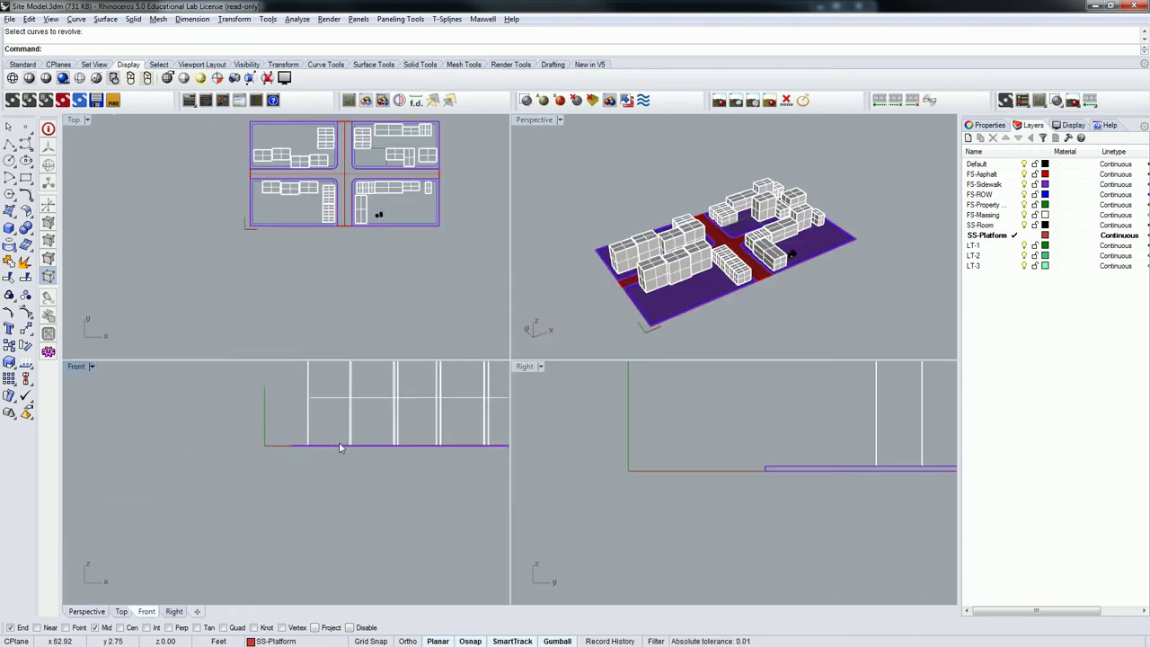
right_click_drag(401, 443, 260, 459)
scroll(395, 446, "up", 4)
scroll(392, 455, "up", 3)
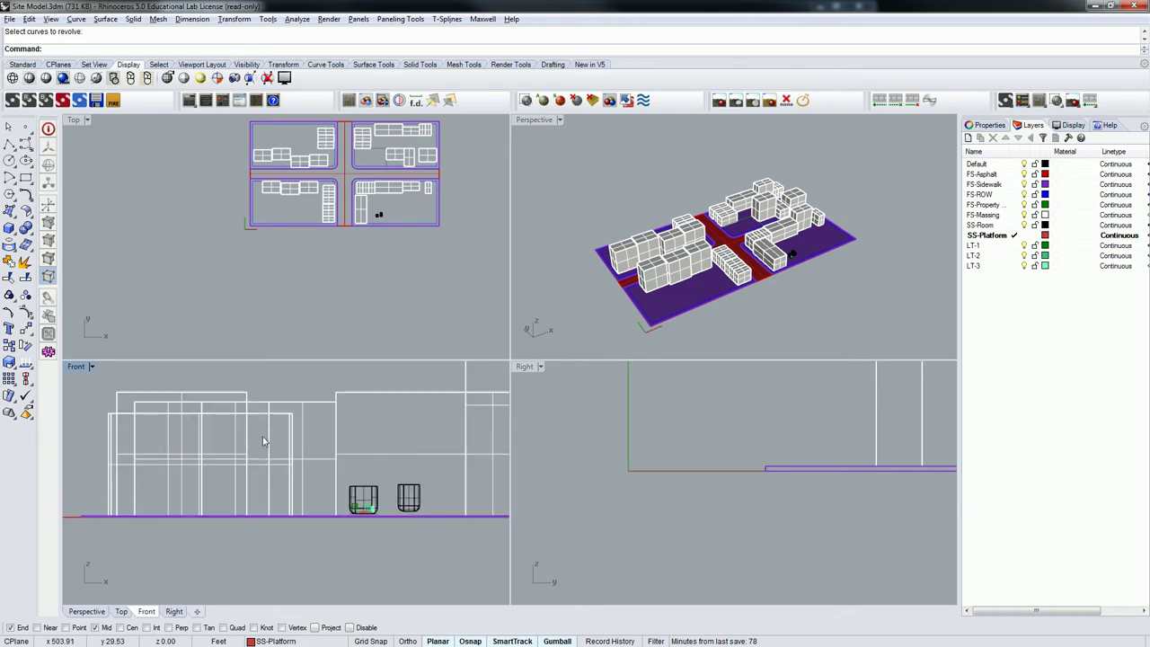
right_click_drag(281, 271, 252, 321)
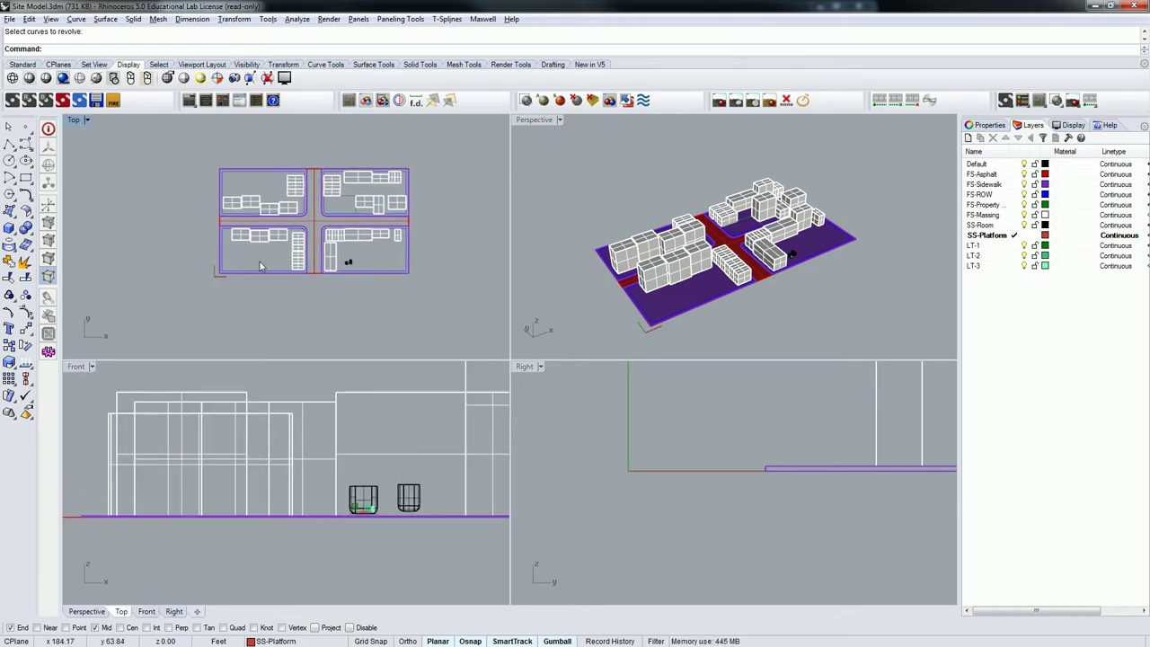
- Add a small clipping plane in the Front view and move it along Y in the Top view to the horizontal road's centreline
type("ee")
key("Return")
type("Clipp")
key("Return")
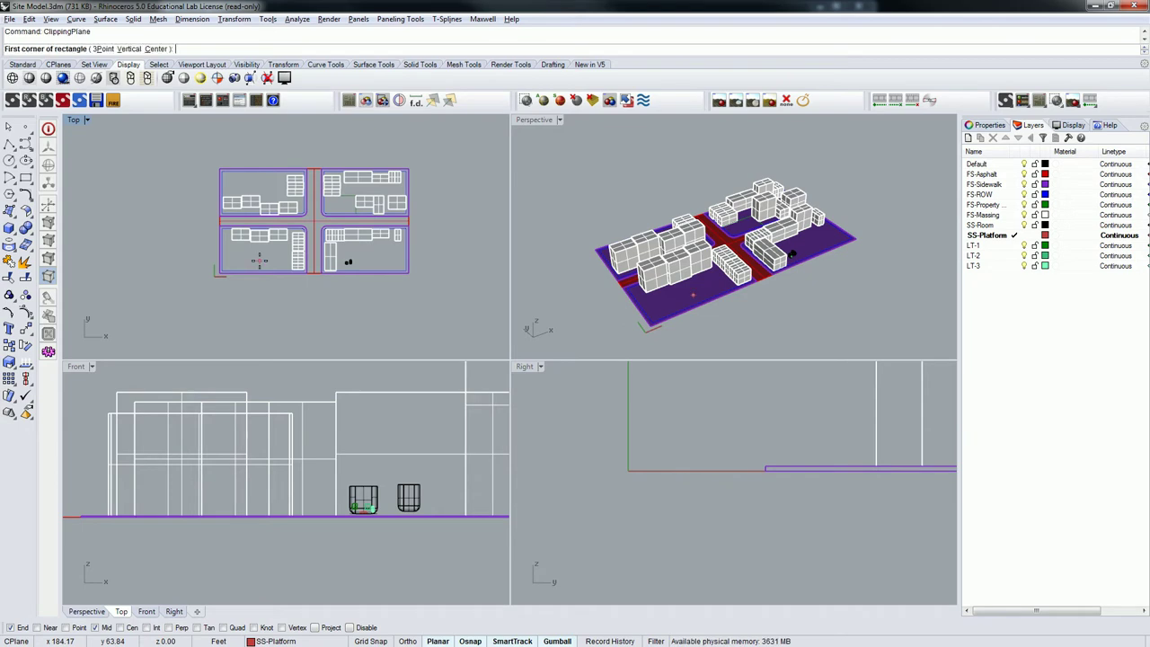
scroll(225, 440, "down", 2)
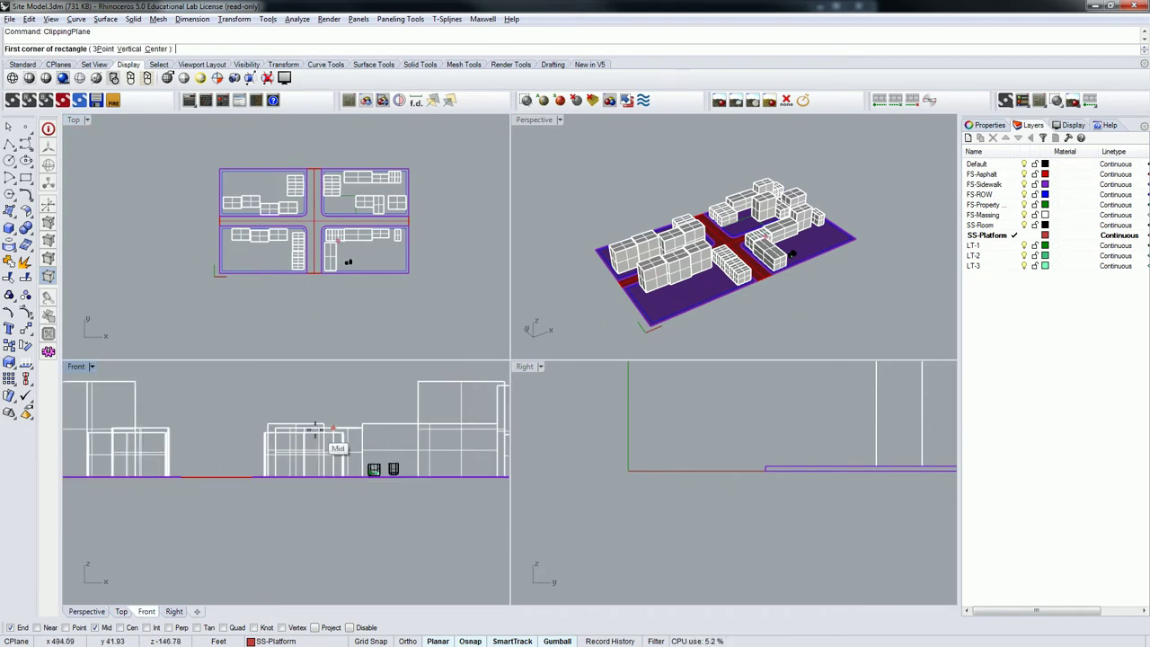
left_click(218, 440)
left_click(234, 444)
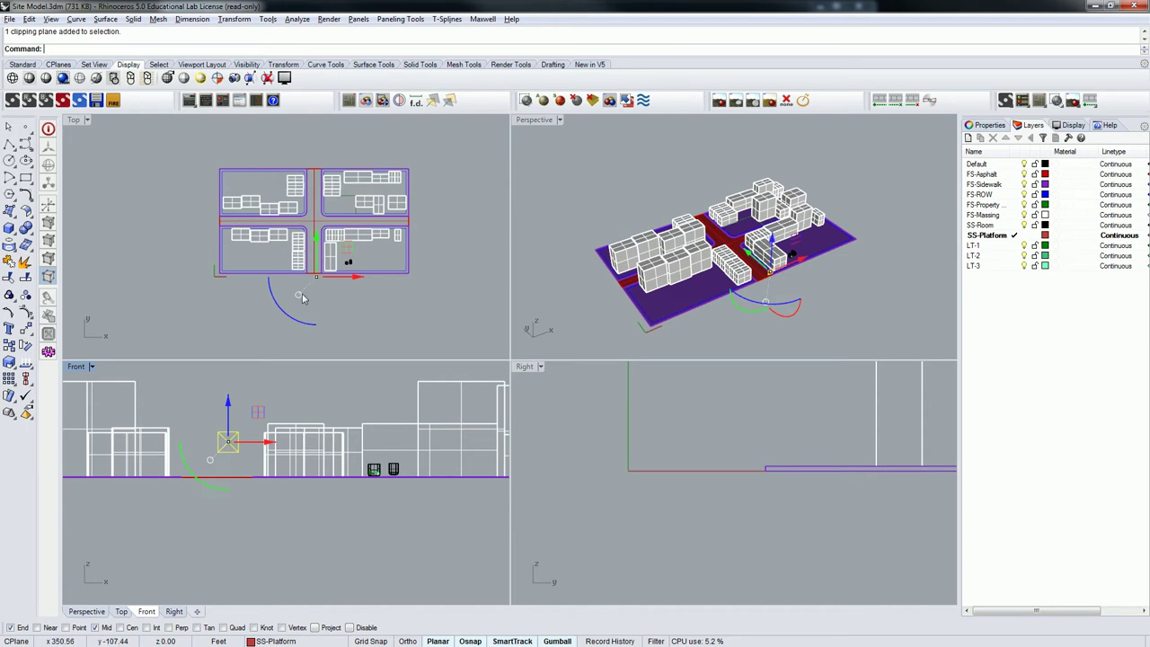
left_click_drag(316, 214, 317, 178)
- Enable the Front view in the clipping plane's list of clipped views
left_click(969, 125)
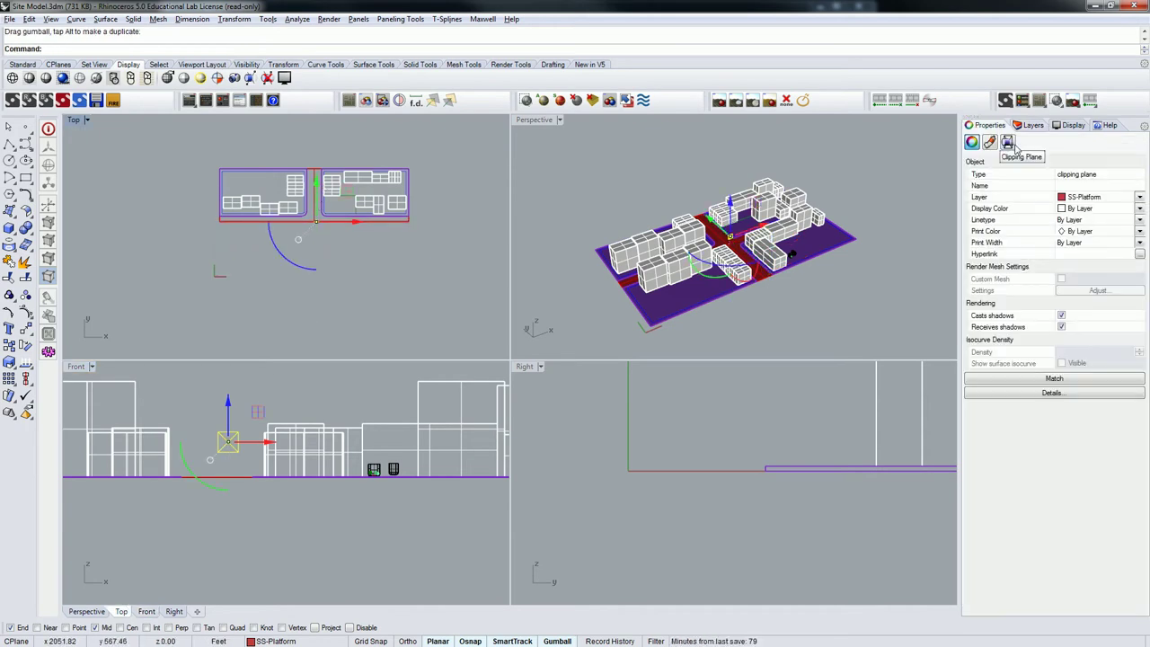
left_click(1008, 142)
left_click(971, 228)
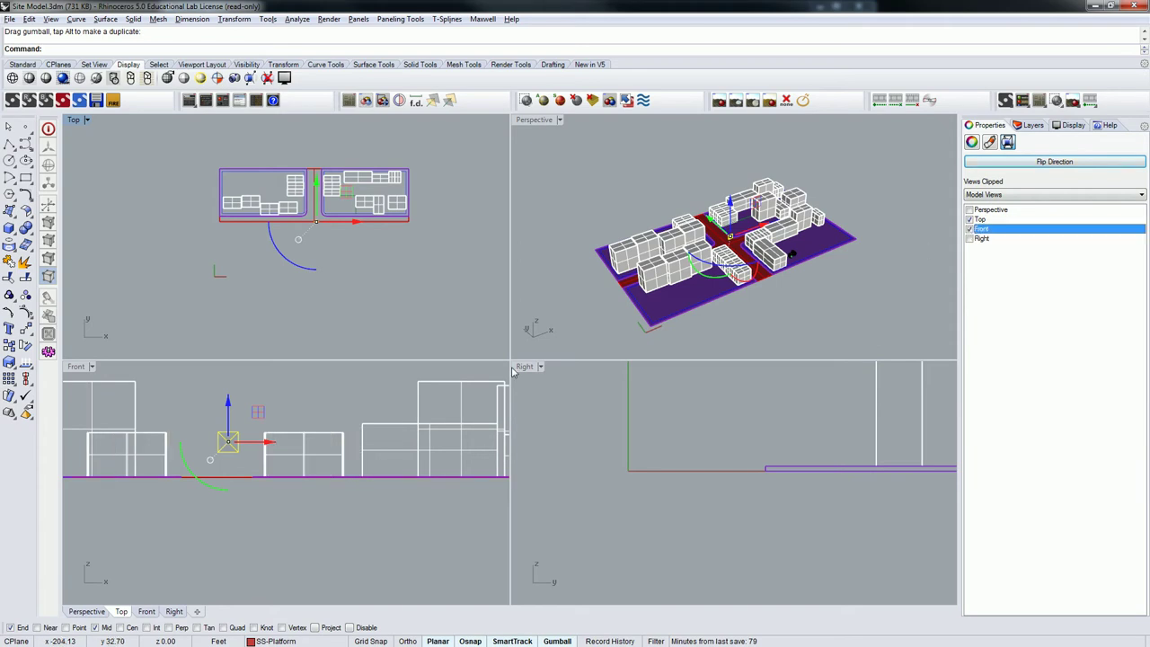
- Examine the clipped Front elevation and compare its building masses with the same blocks in the Perspective view
left_click(308, 476)
right_click_drag(317, 425, 235, 466)
left_click_drag(325, 417, 327, 417)
scroll(748, 212, "up", 8)
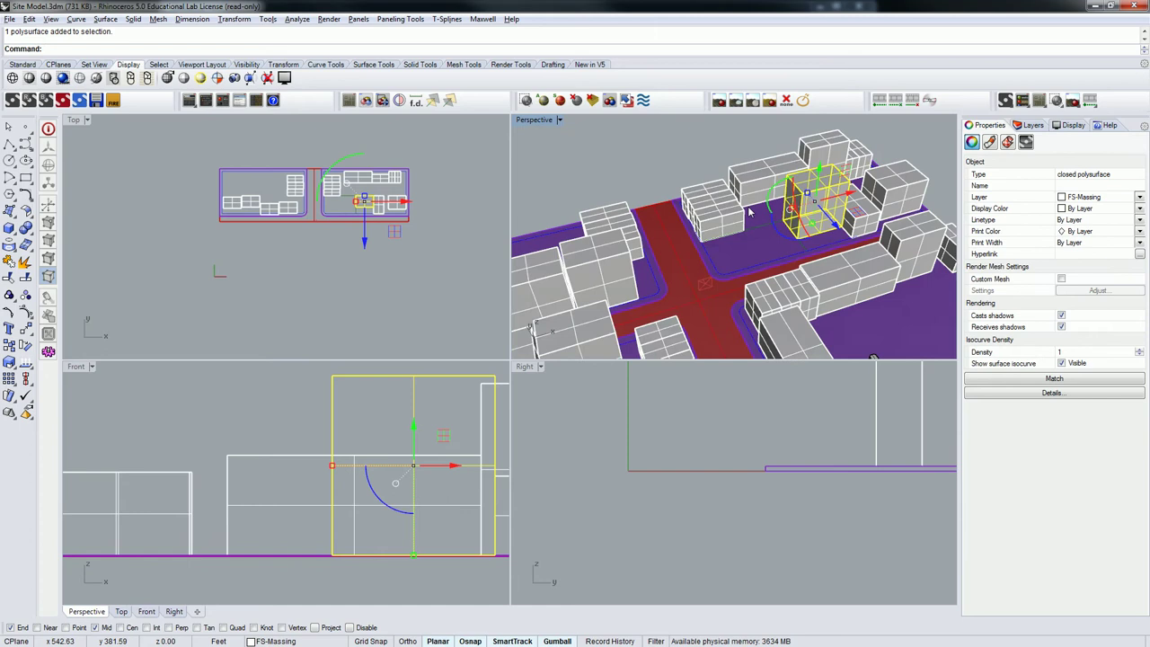
right_click_drag(270, 428, 366, 428)
scroll(367, 428, "down", 4)
scroll(224, 466, "up", 10)
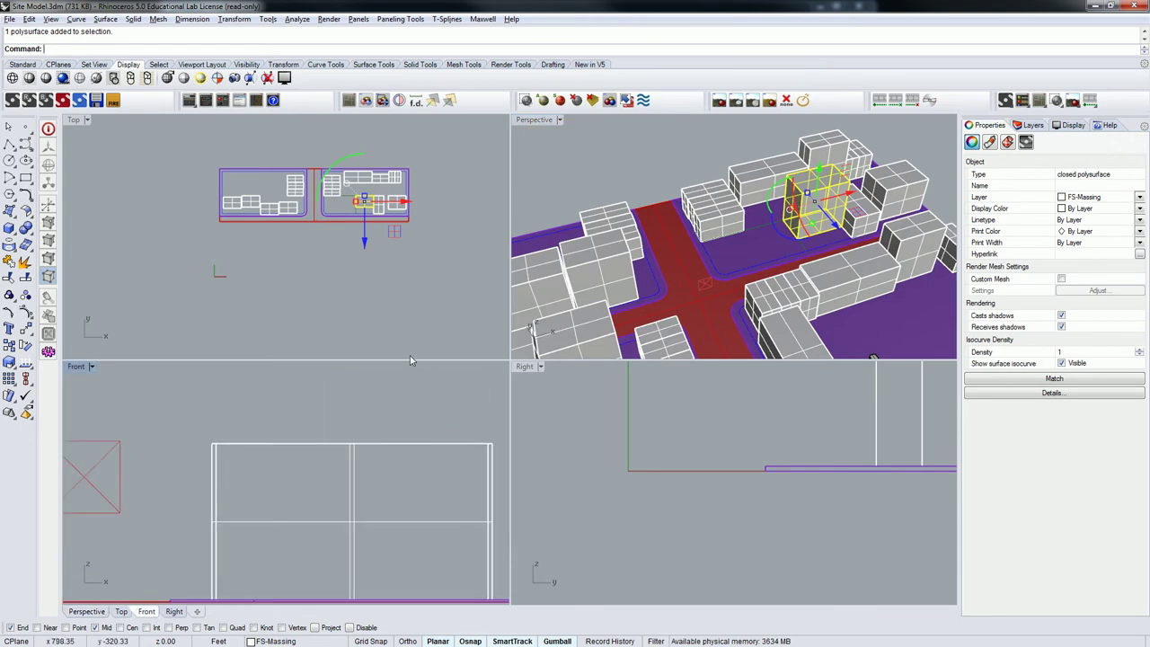
scroll(730, 238, "up", 8)
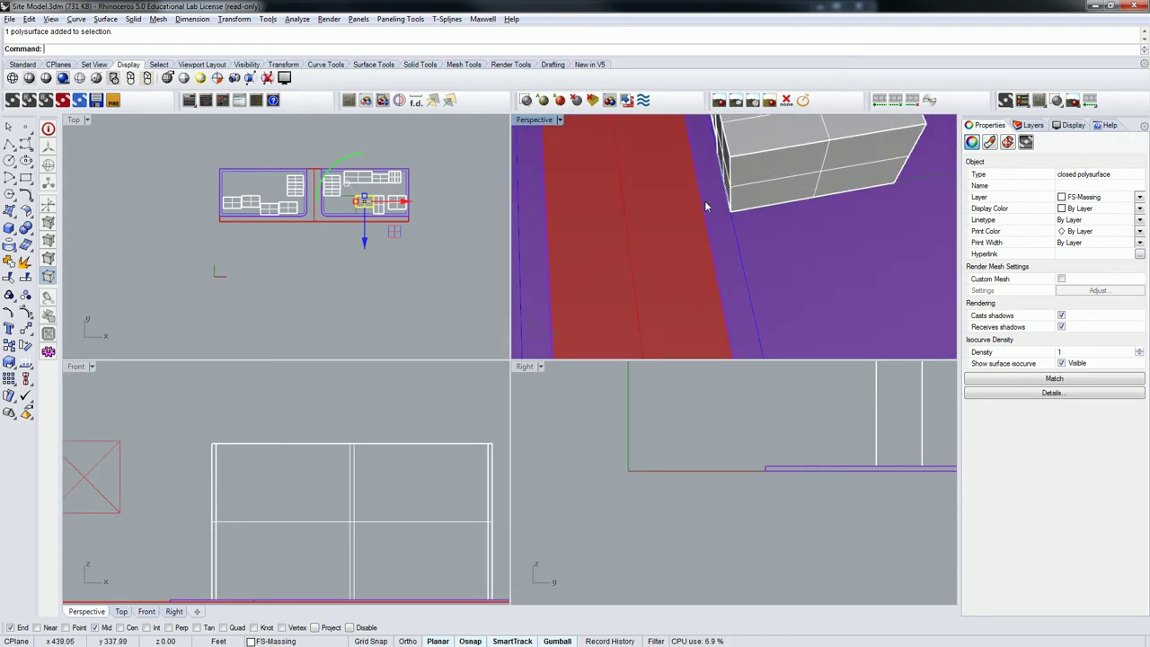
left_click(224, 461)
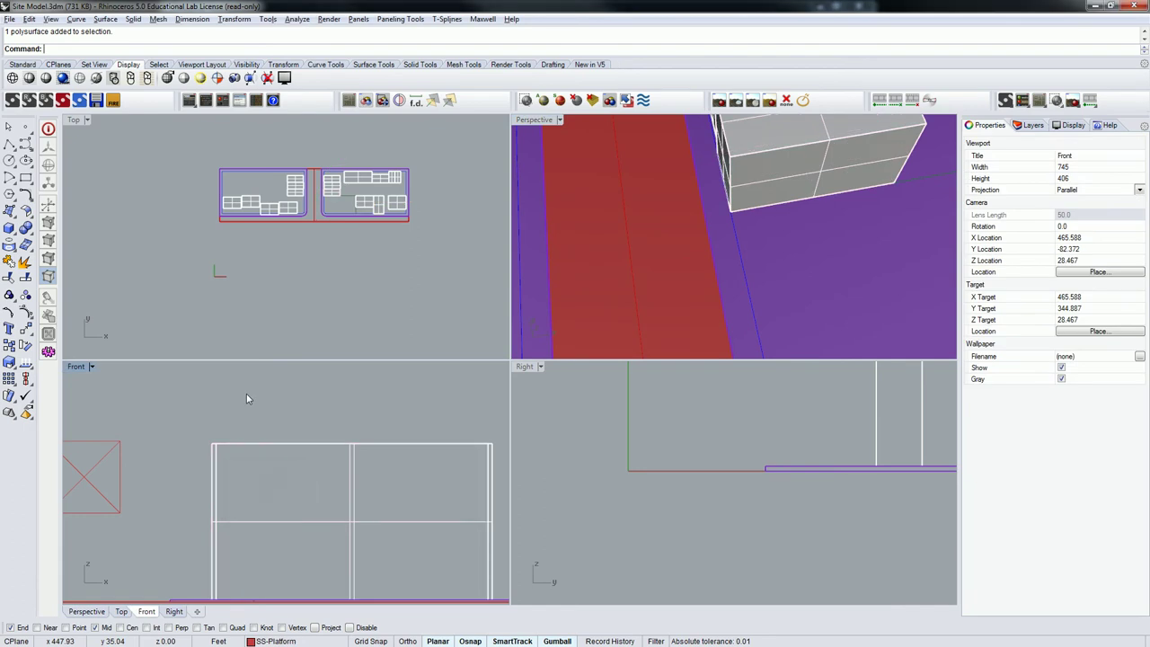
scroll(247, 394, "down", 5)
right_click_drag(337, 409, 255, 445)
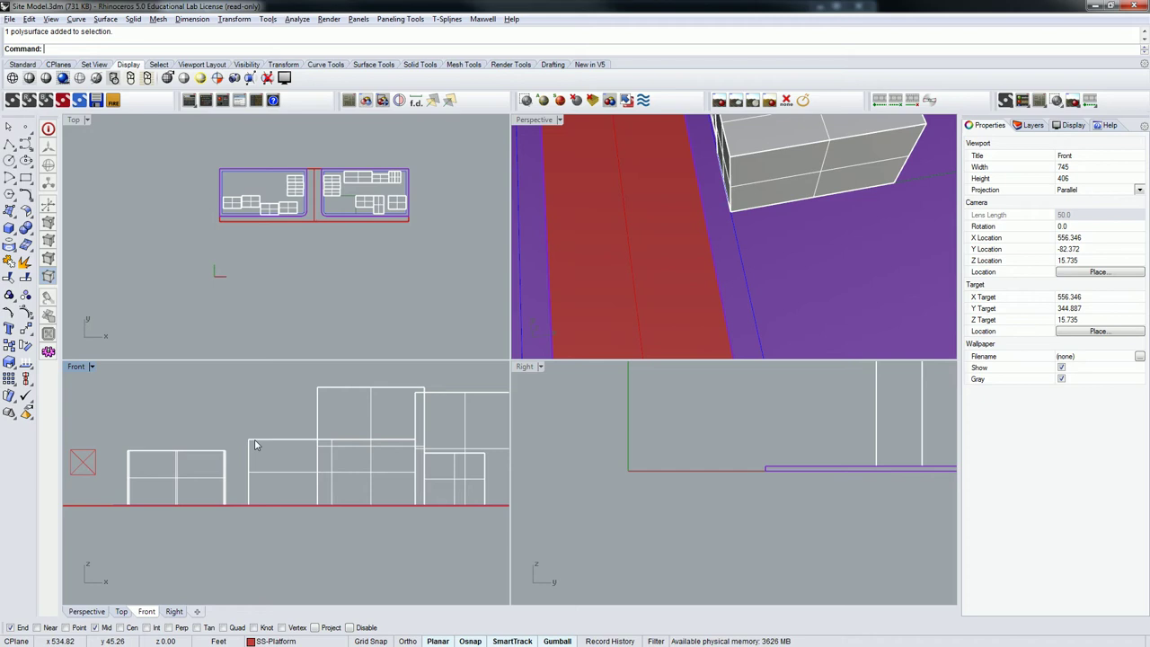
right_click_drag(264, 400, 268, 416)
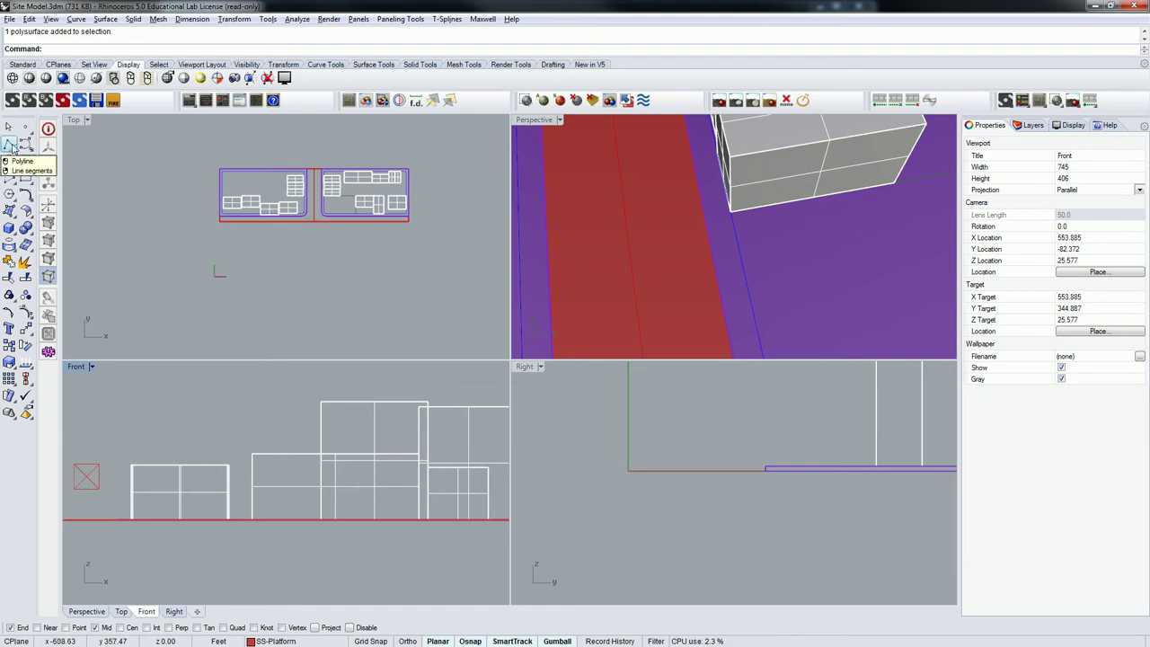
- Turn off clipping of the Top view for the clipping plane so that it cuts only the Front view
left_click(224, 250)
scroll(243, 265, "down", 2)
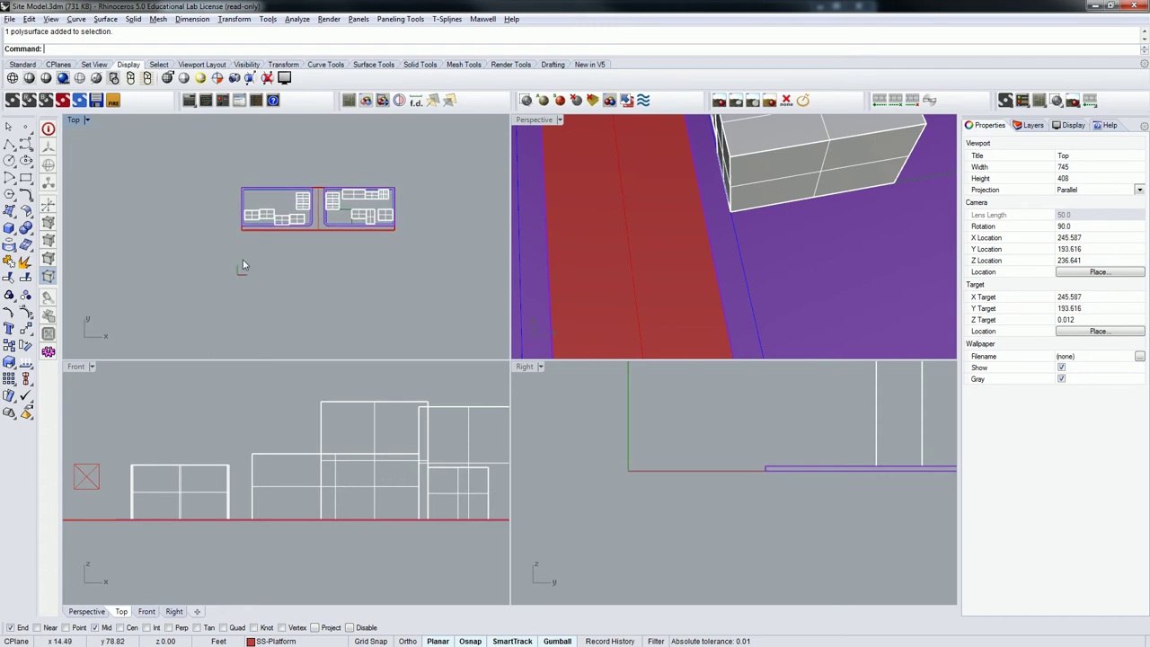
left_click(332, 231)
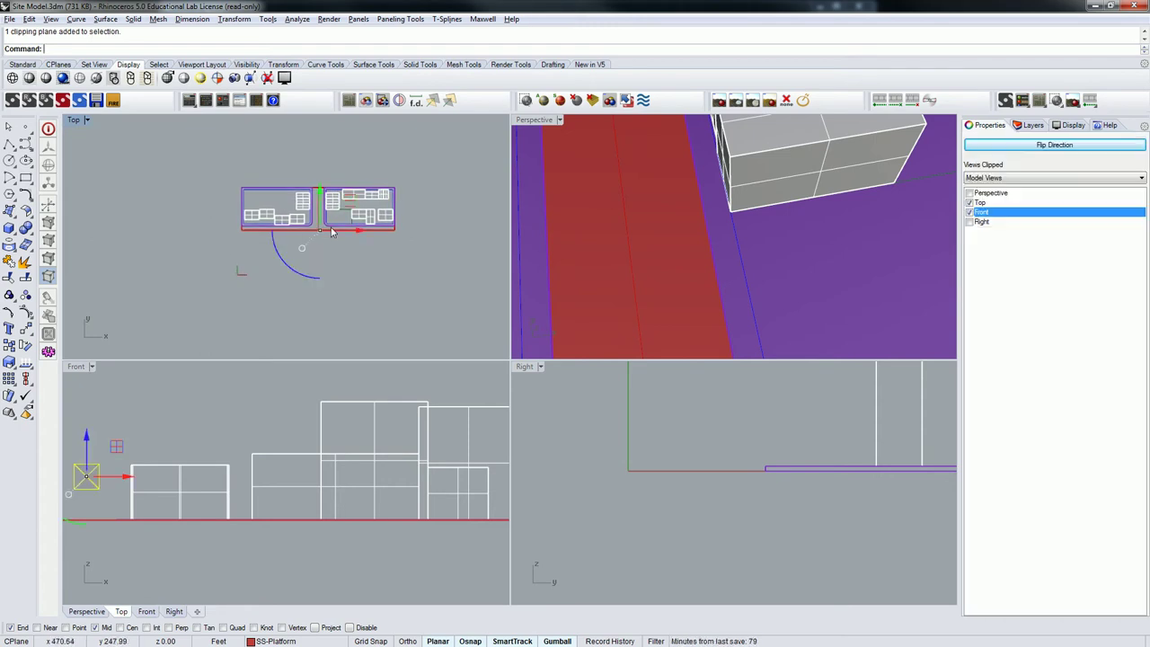
left_click(976, 220)
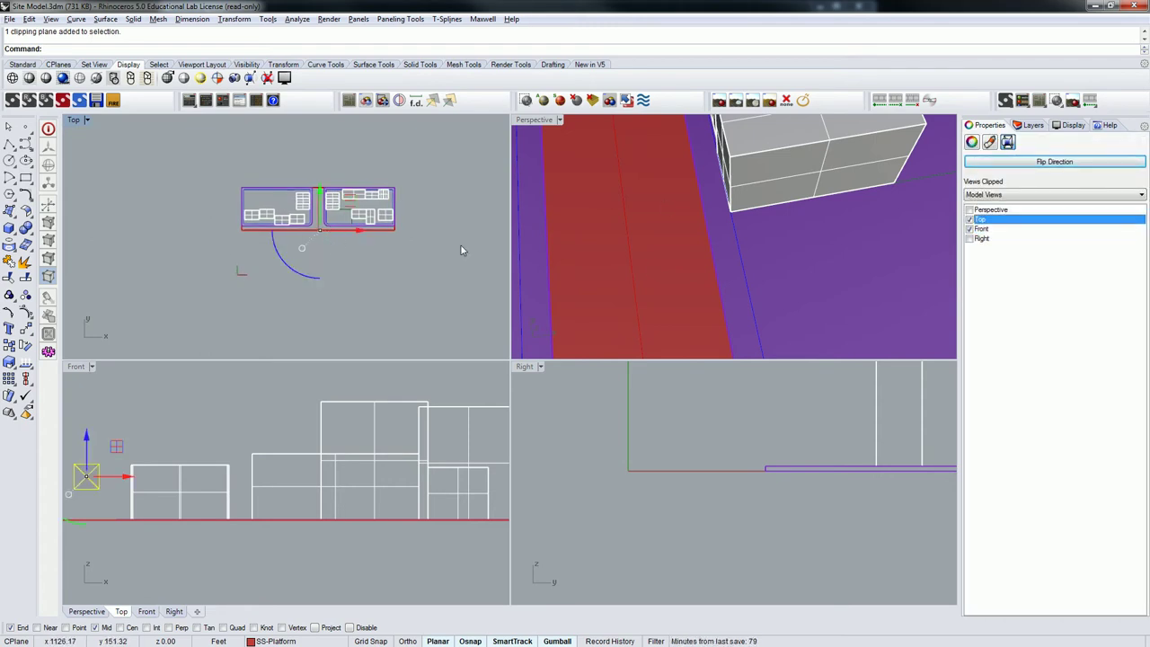
left_click(970, 220)
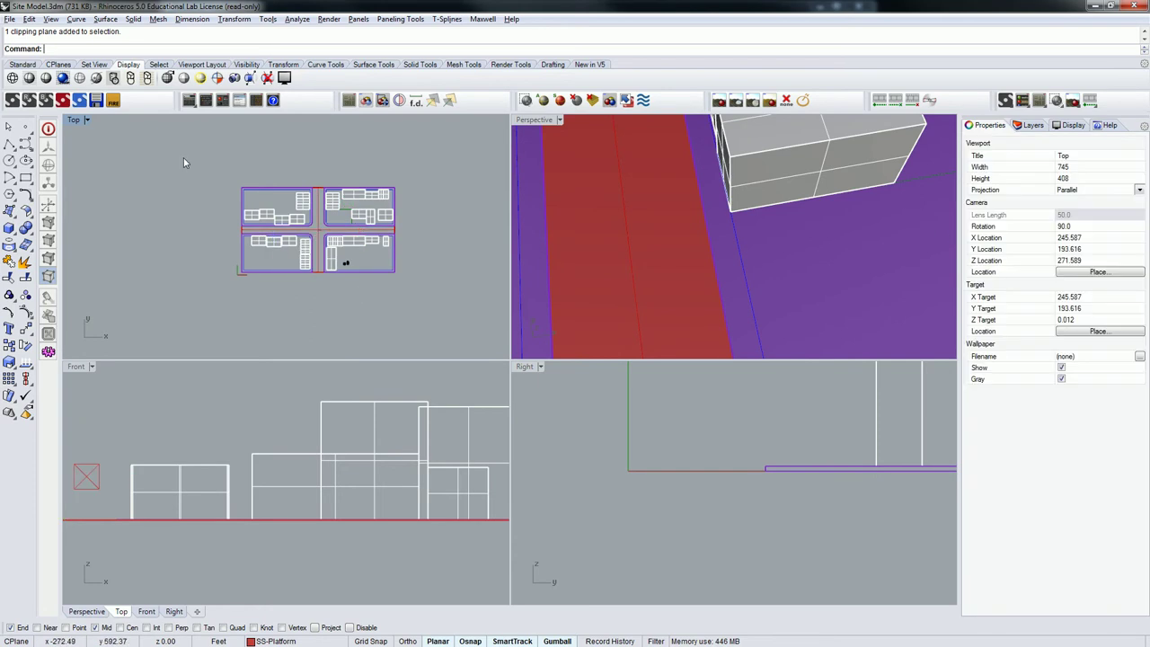
- Move the entire model in the Top view from the centre of the road intersection to the midpoint of the site's lower edge
left_click_drag(184, 158, 451, 324)
type("Move")
key("Return")
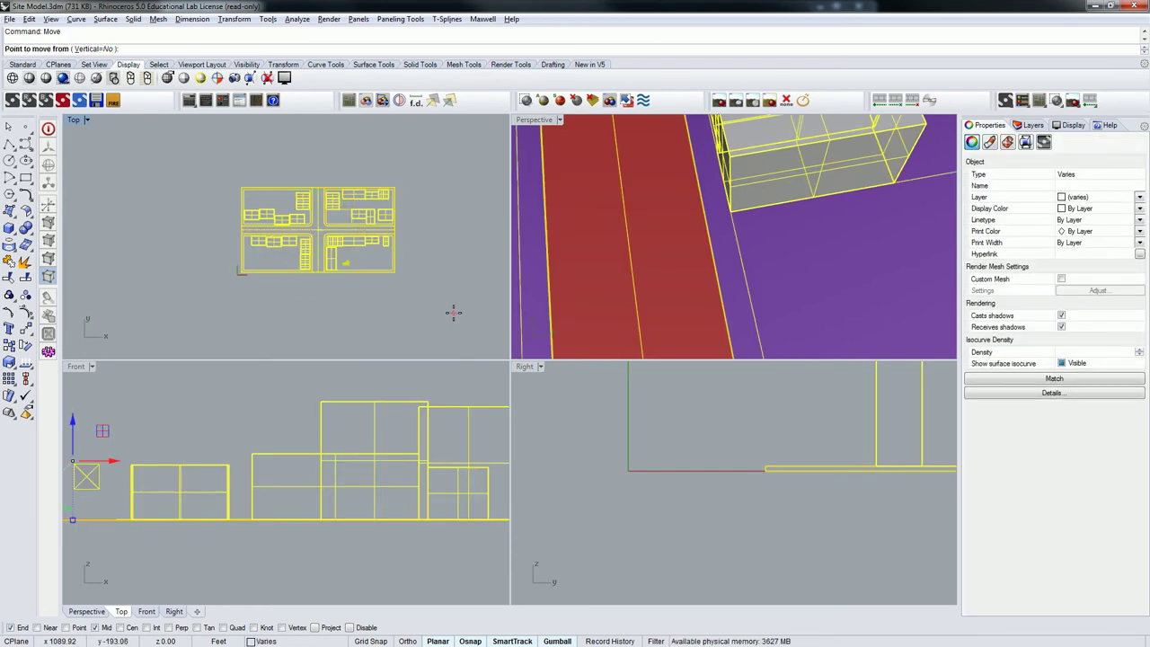
scroll(338, 226, "up", 6)
left_click(313, 227)
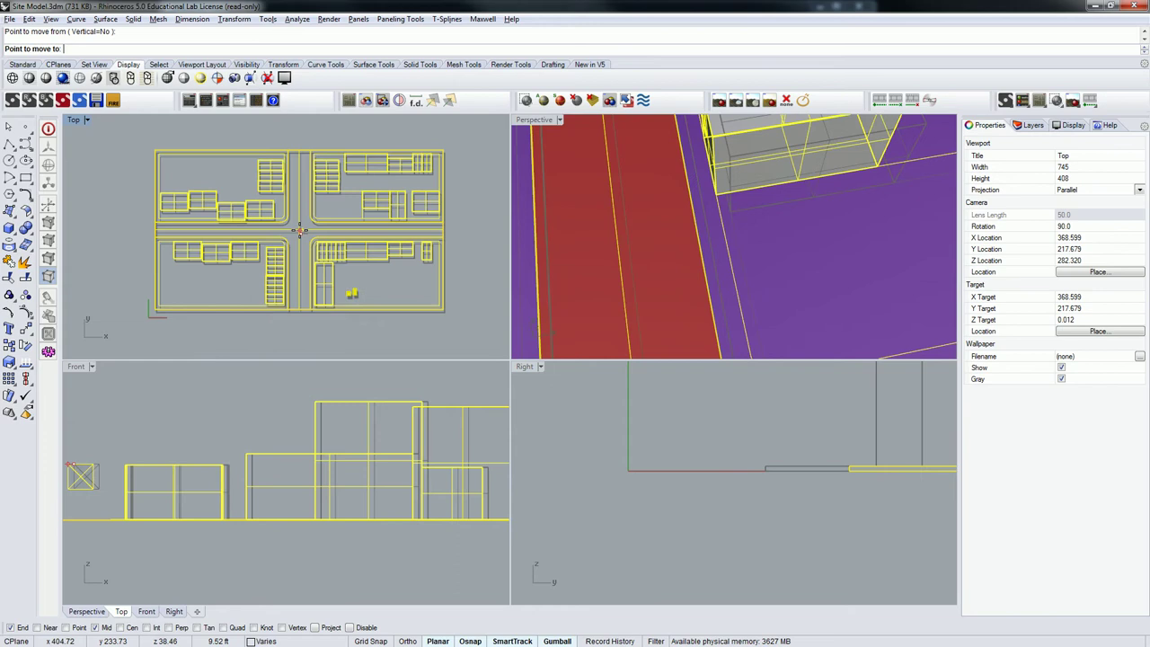
left_click(299, 312)
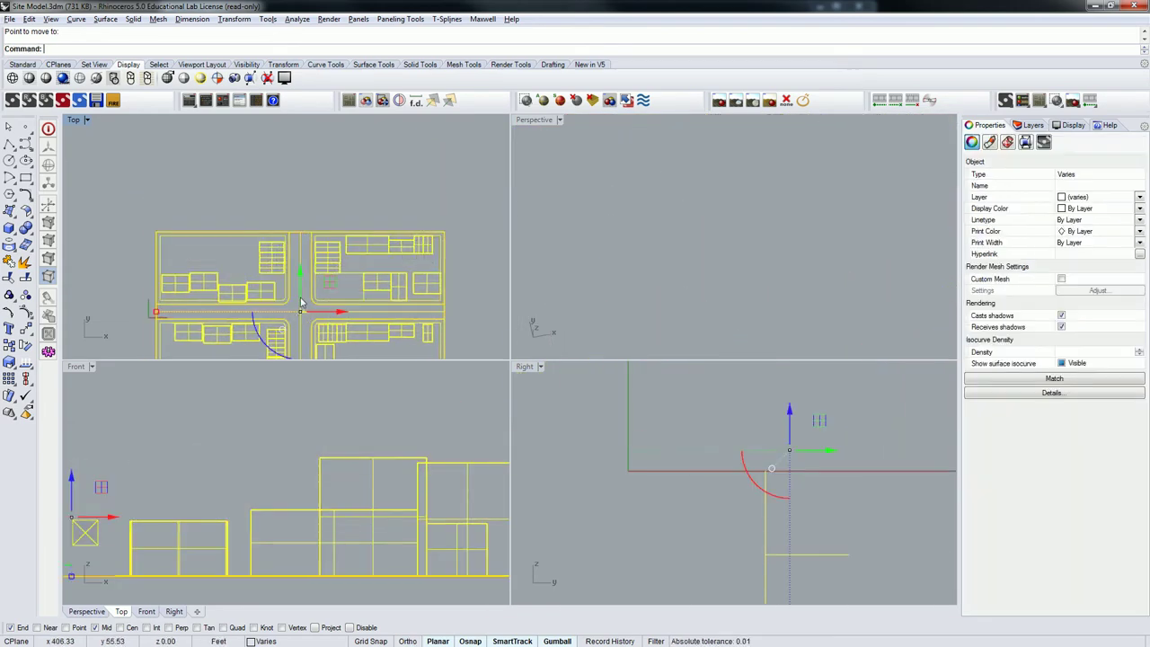
- Shift the whole model slightly along negative Y in the Top view to line up the horizontal road's centreline with the X axis
scroll(231, 332, "up", 3)
right_click_drag(283, 301, 284, 274)
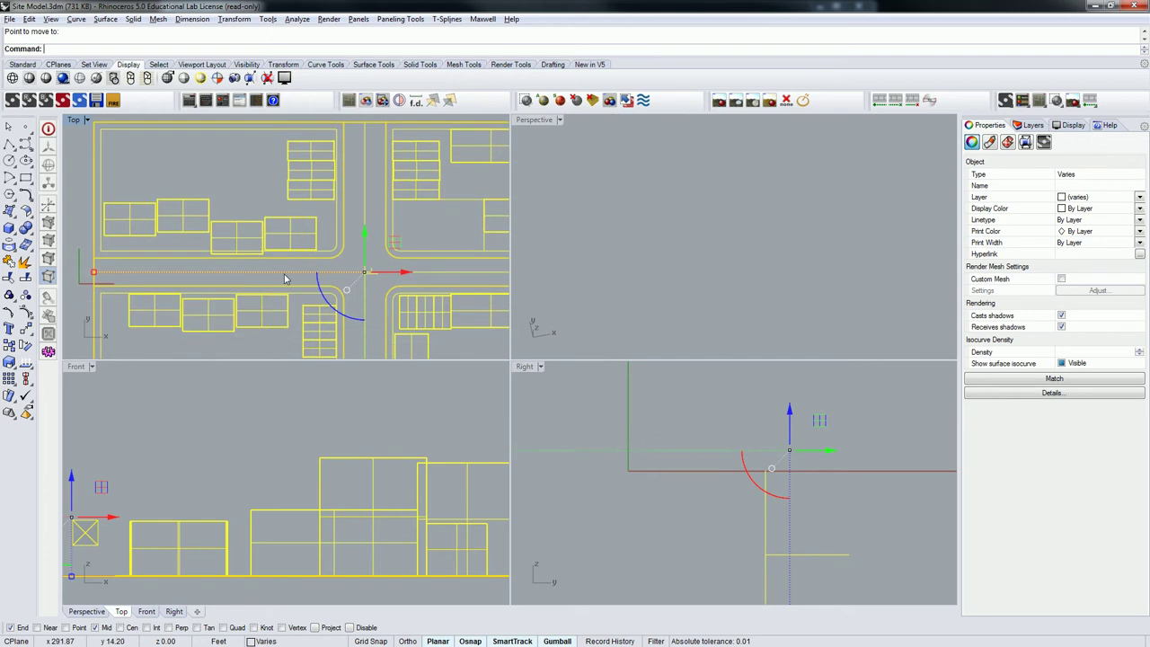
scroll(355, 278, "down", 3)
scroll(353, 277, "up", 3)
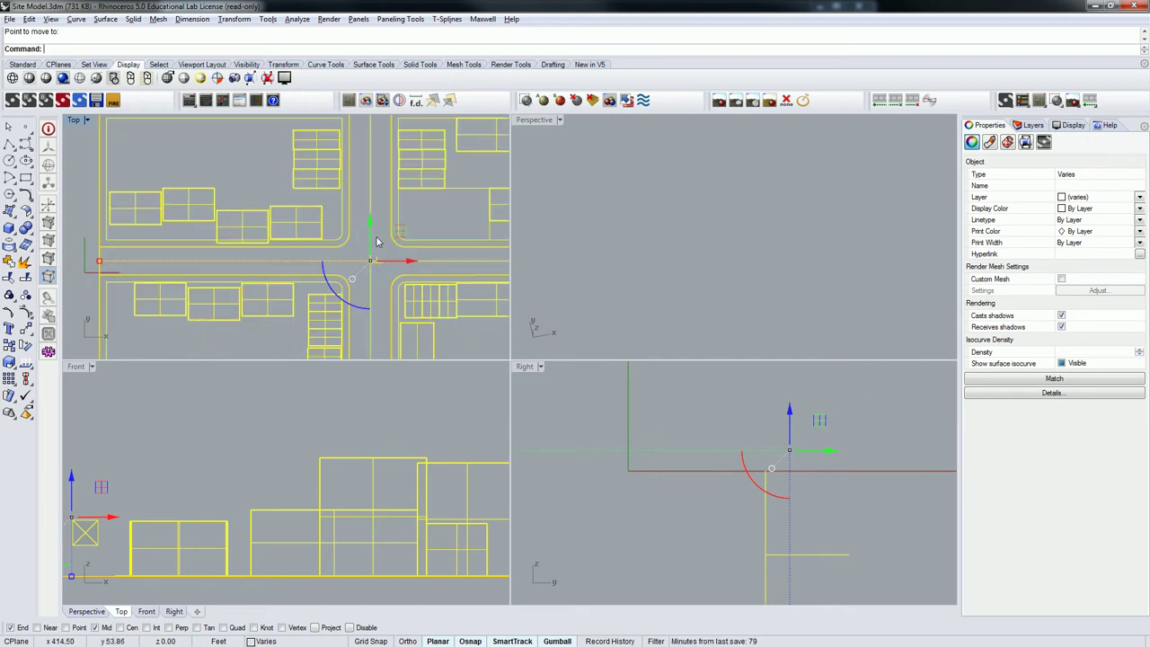
left_click_drag(378, 242, 377, 290)
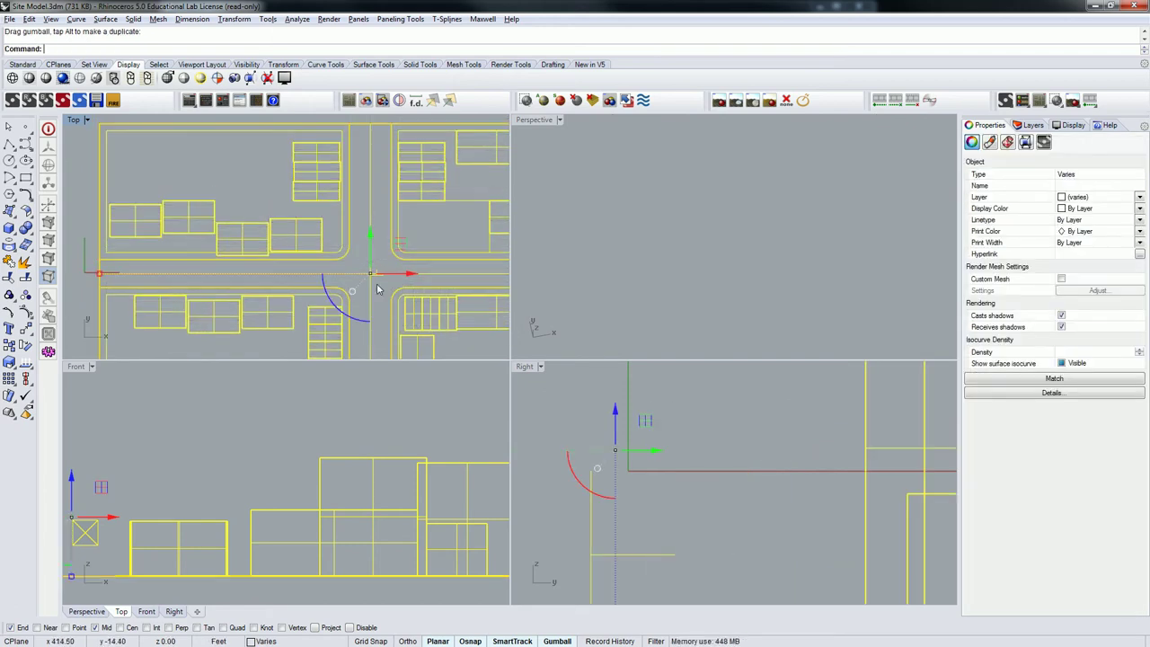
key("Escape")
scroll(375, 277, "down", 1)
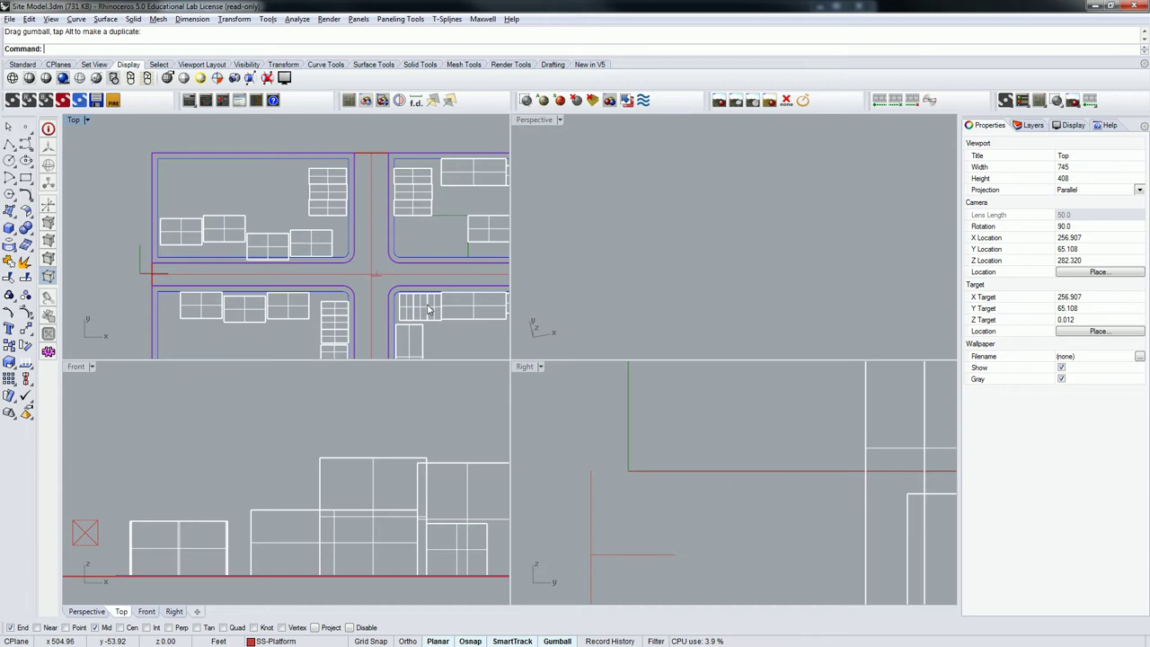
- Frame the building elevations in the Front view and turn on the Project object snap option
right_click_drag(346, 451, 308, 445)
scroll(308, 445, "down", 4)
right_click_drag(308, 445, 368, 438)
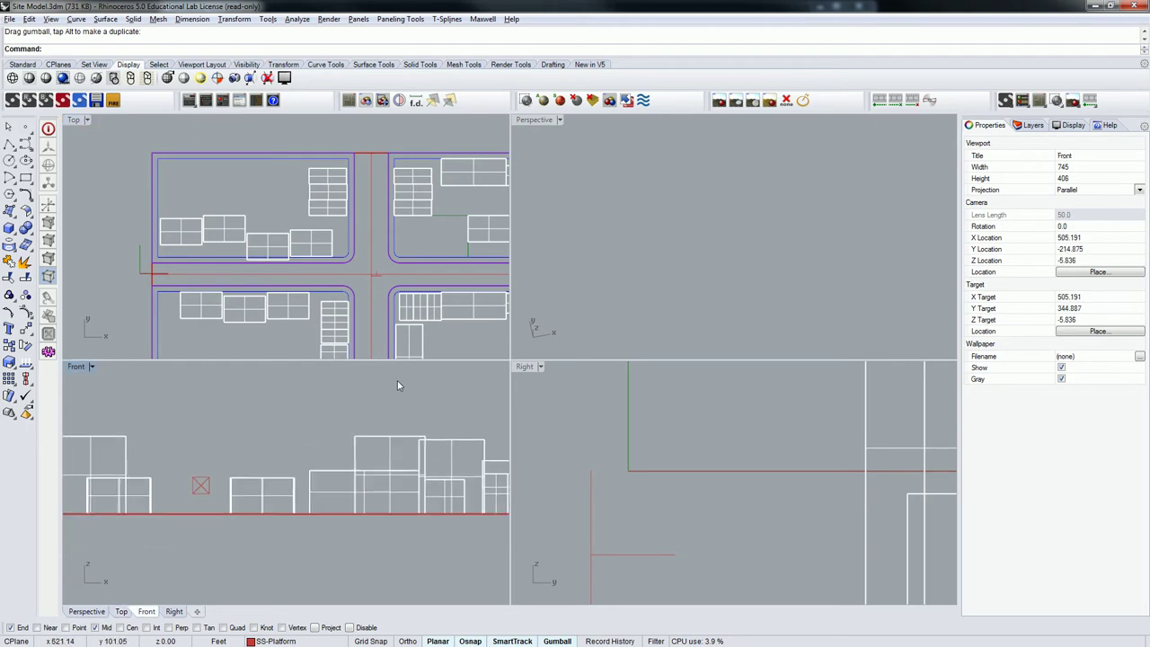
left_click(315, 627)
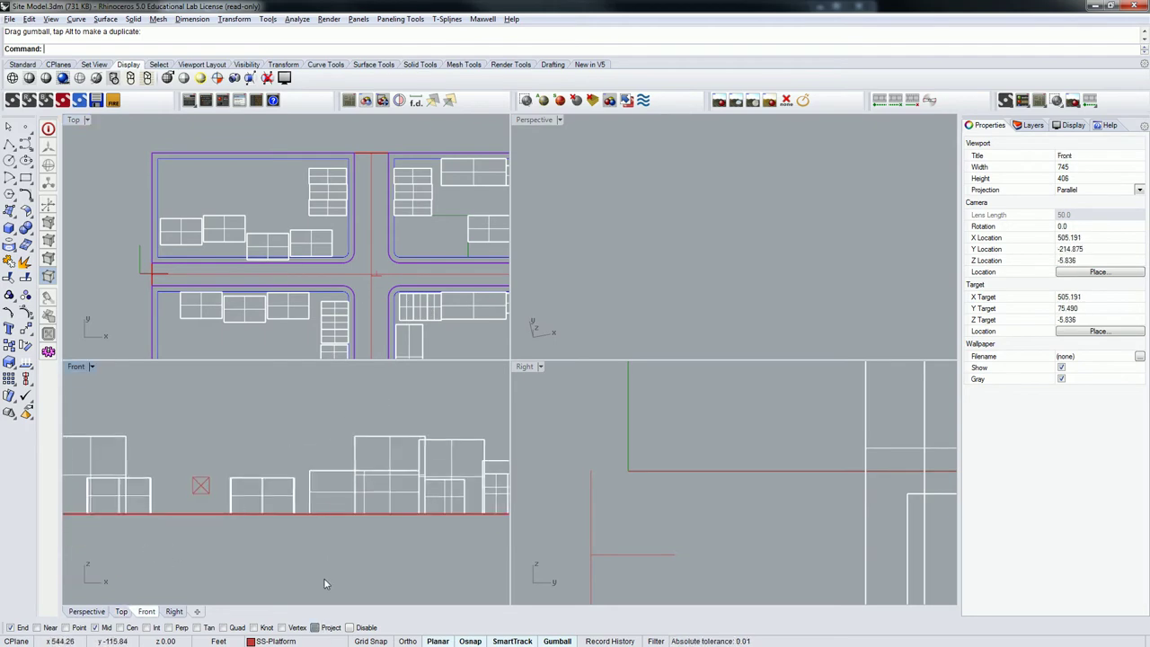
right_click_drag(280, 464, 278, 465)
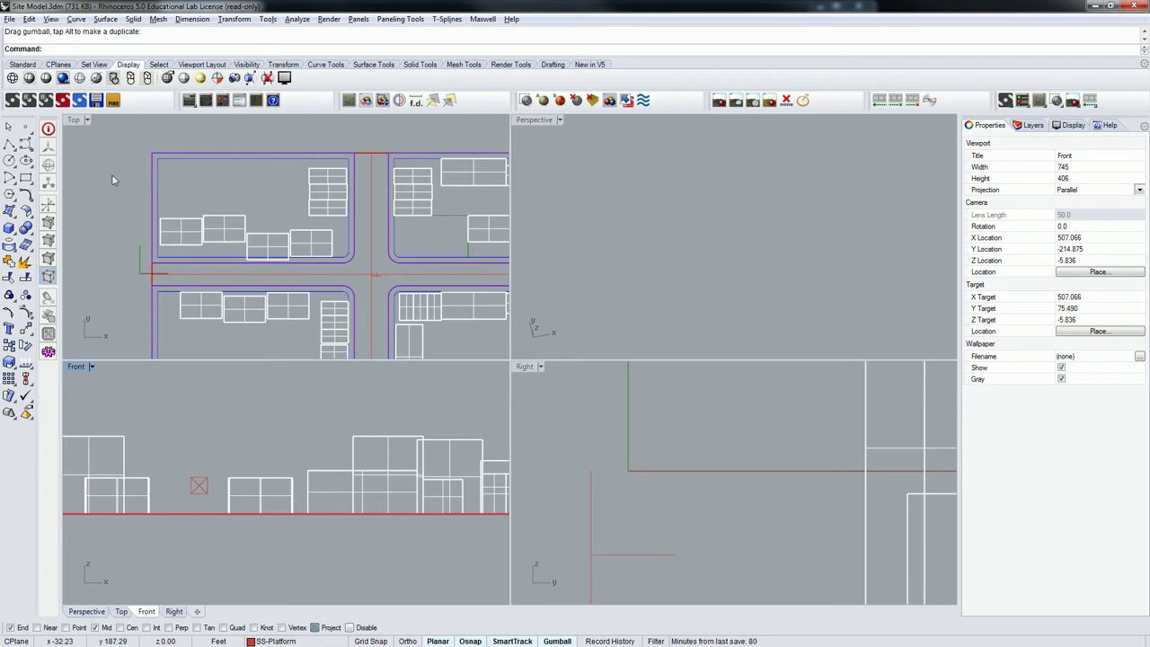
- Add a new layer at the end of the layer list and name it Massing A
left_click(9, 143)
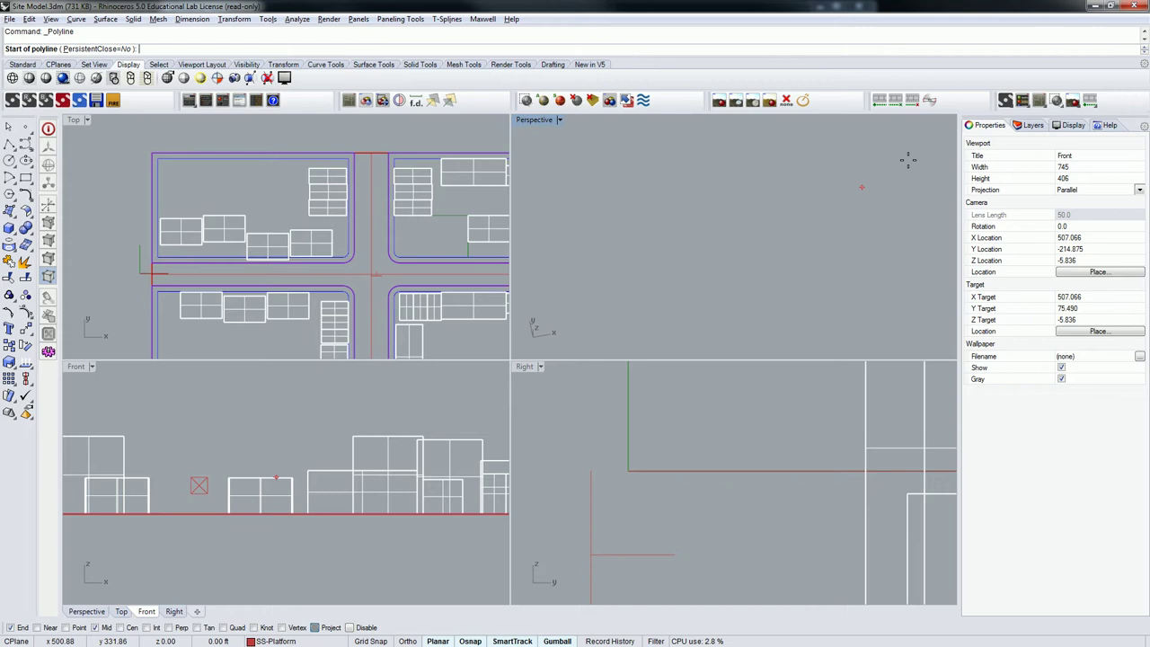
left_click(1029, 125)
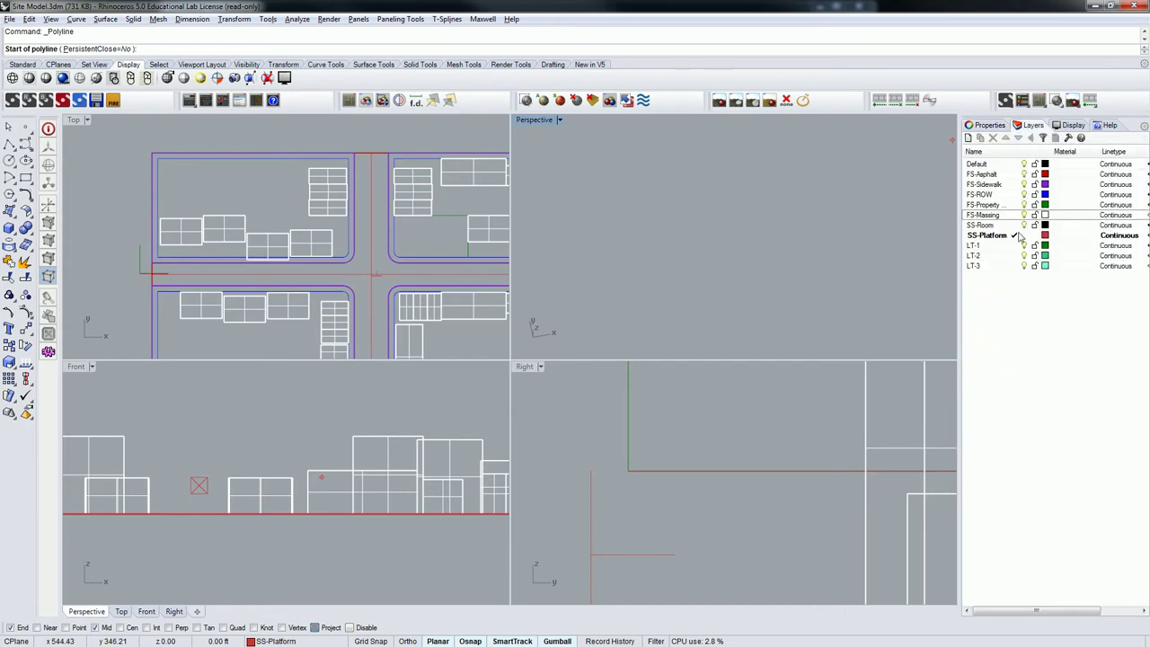
left_click(969, 139)
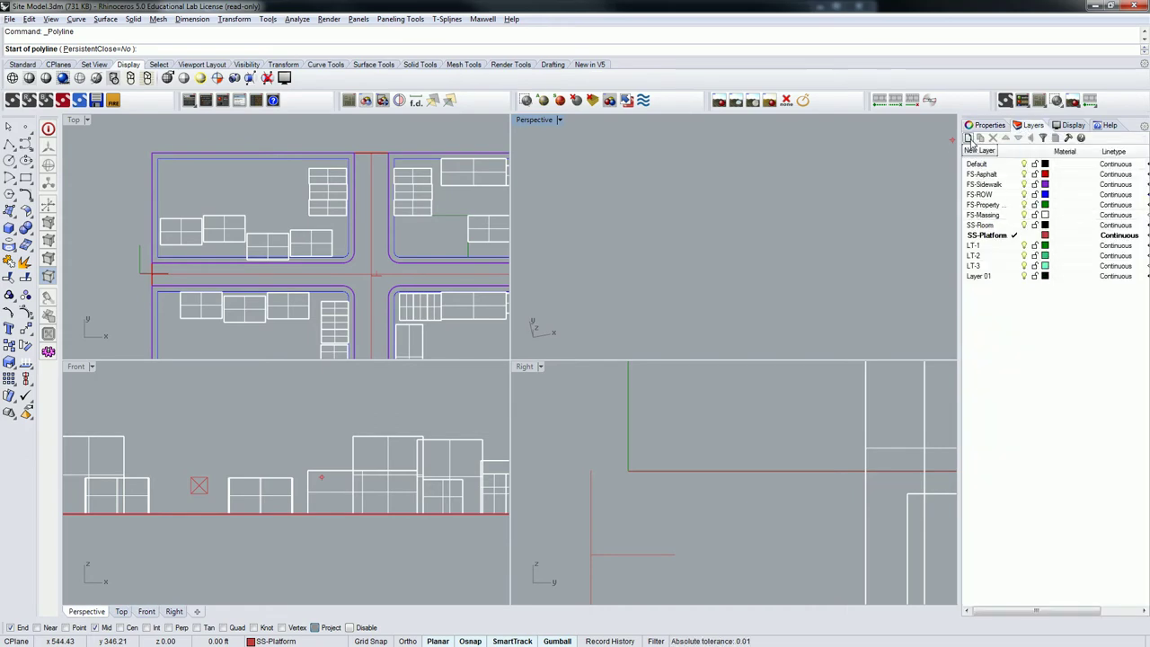
left_click(983, 279)
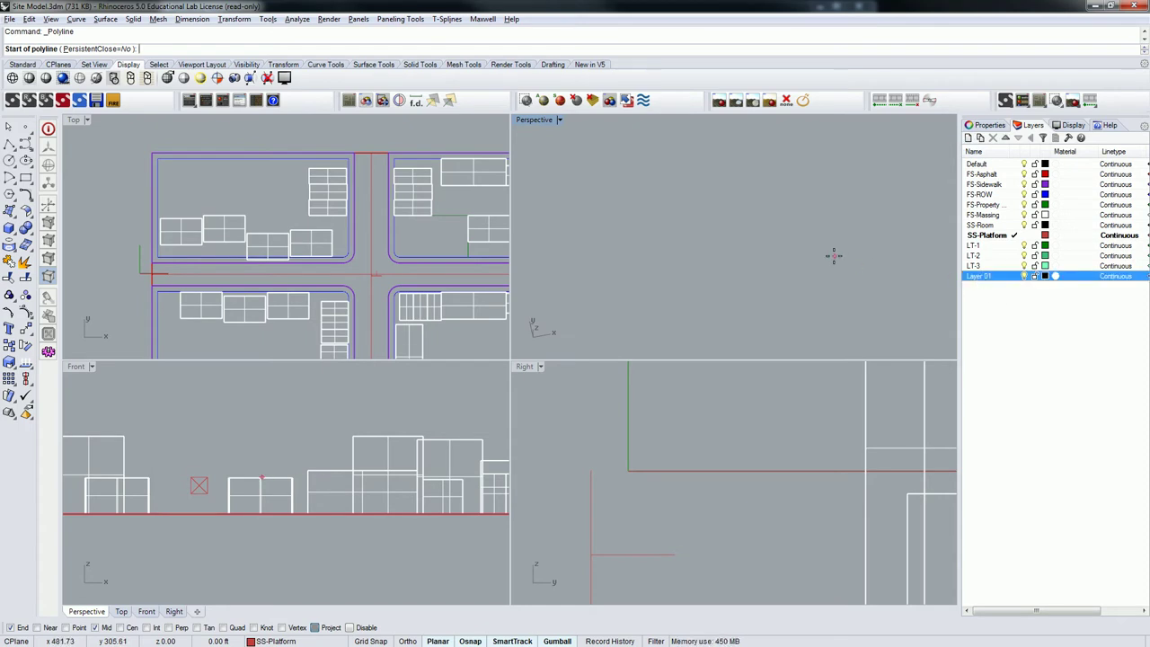
right_click(840, 255)
left_click(978, 277)
type("MAss")
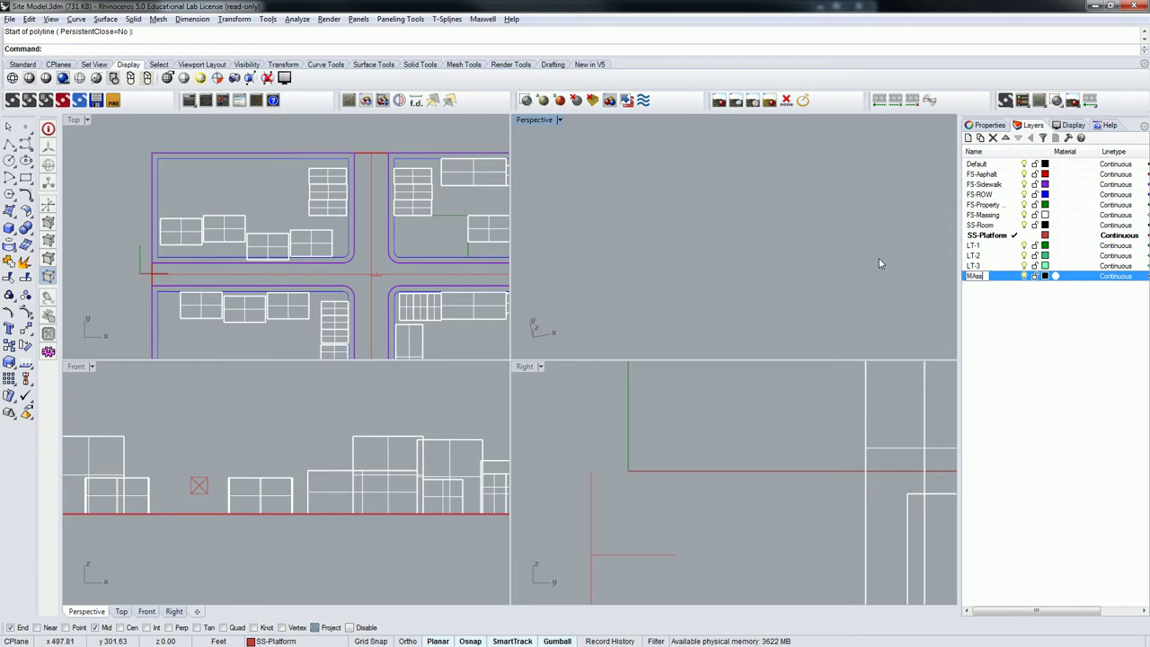
left_click(985, 293)
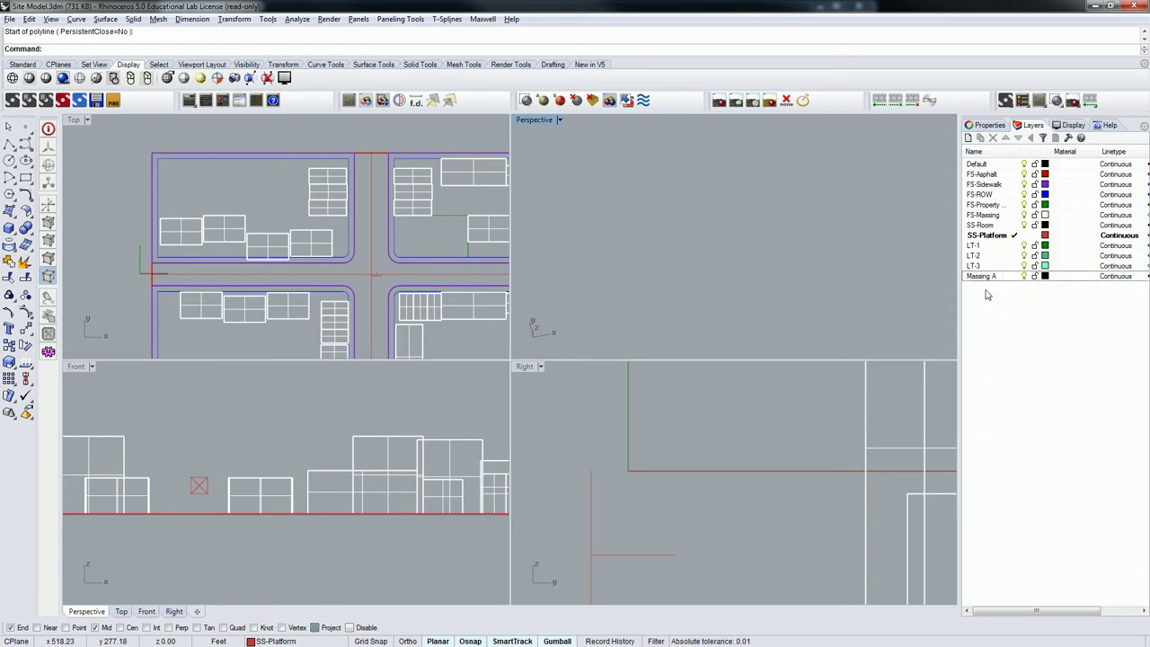
- Set the Massing A layer's colour to Lavender
left_click(1045, 276)
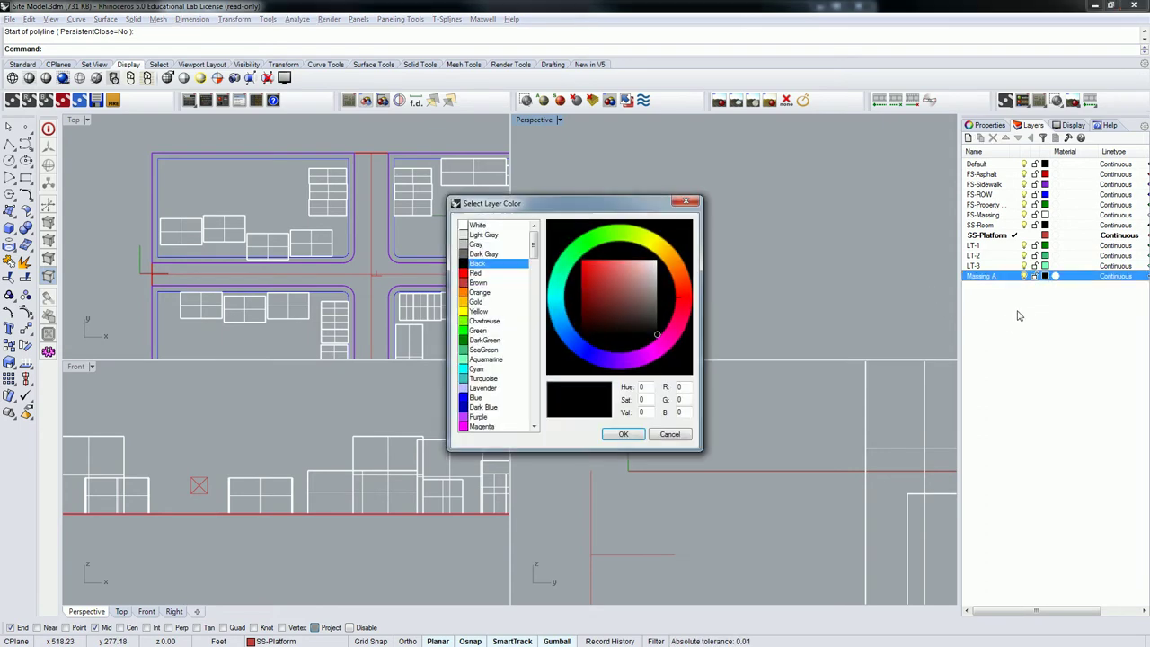
left_click(483, 387)
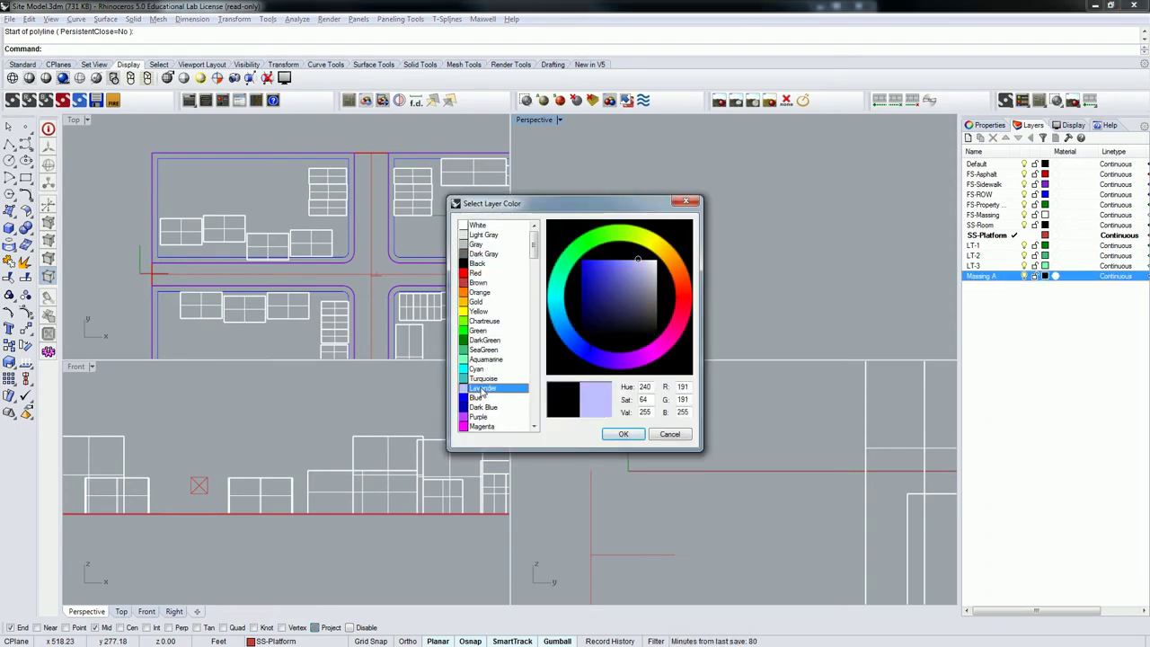
left_click(623, 434)
- Begin a polyline in the Front view at the low building's lower-left corner, with a horizontal ground run rightward and a diagonal up-left segment
right_click_drag(321, 465, 299, 463)
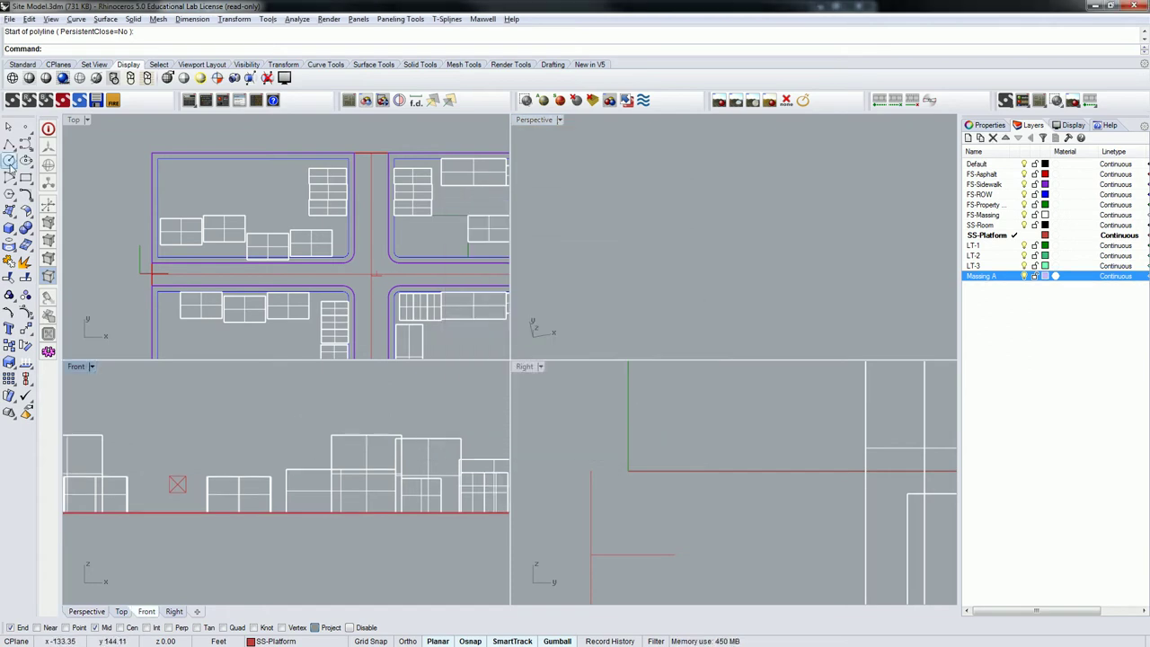
left_click(8, 147)
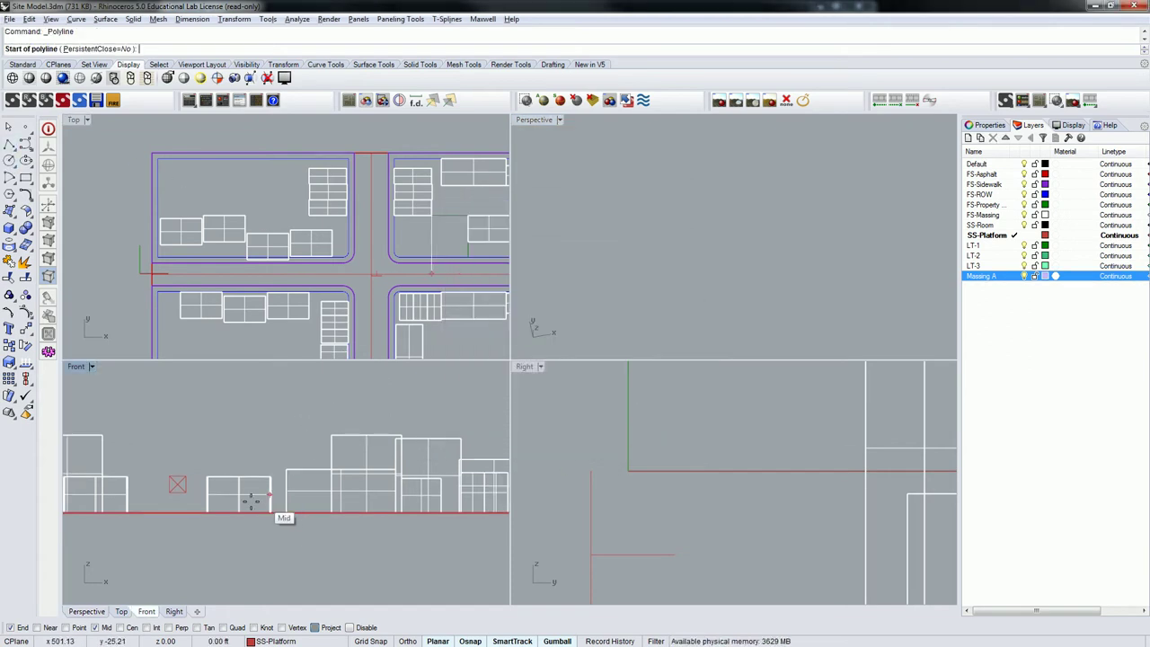
scroll(206, 510, "up", 5)
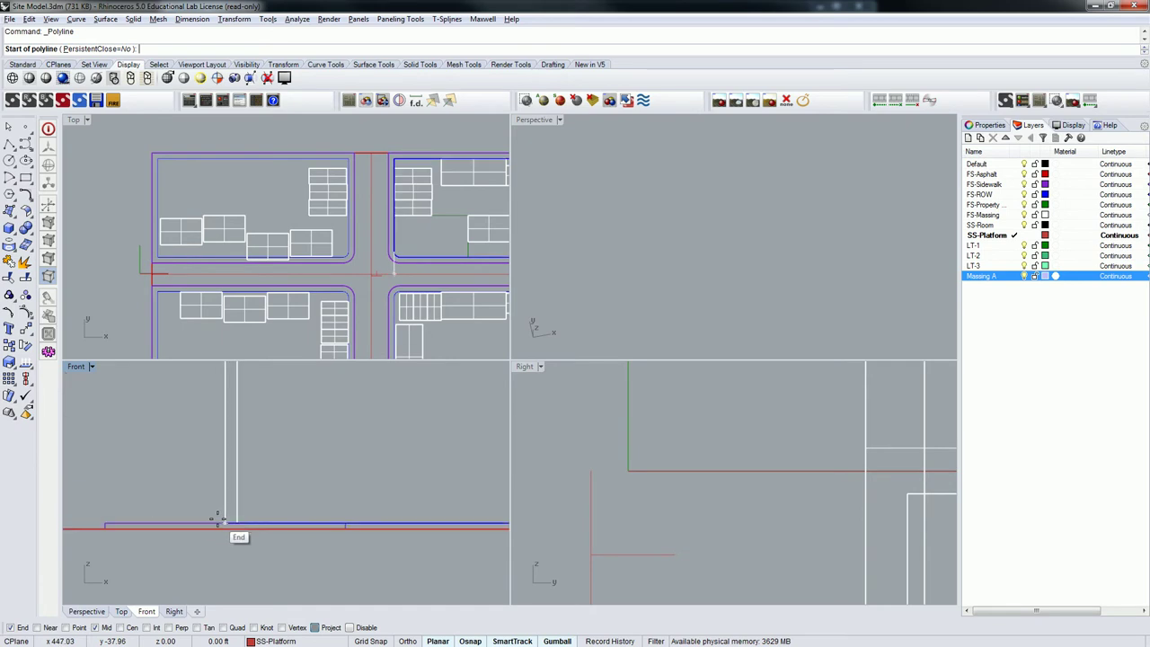
left_click(220, 521)
scroll(378, 539, "down", 5)
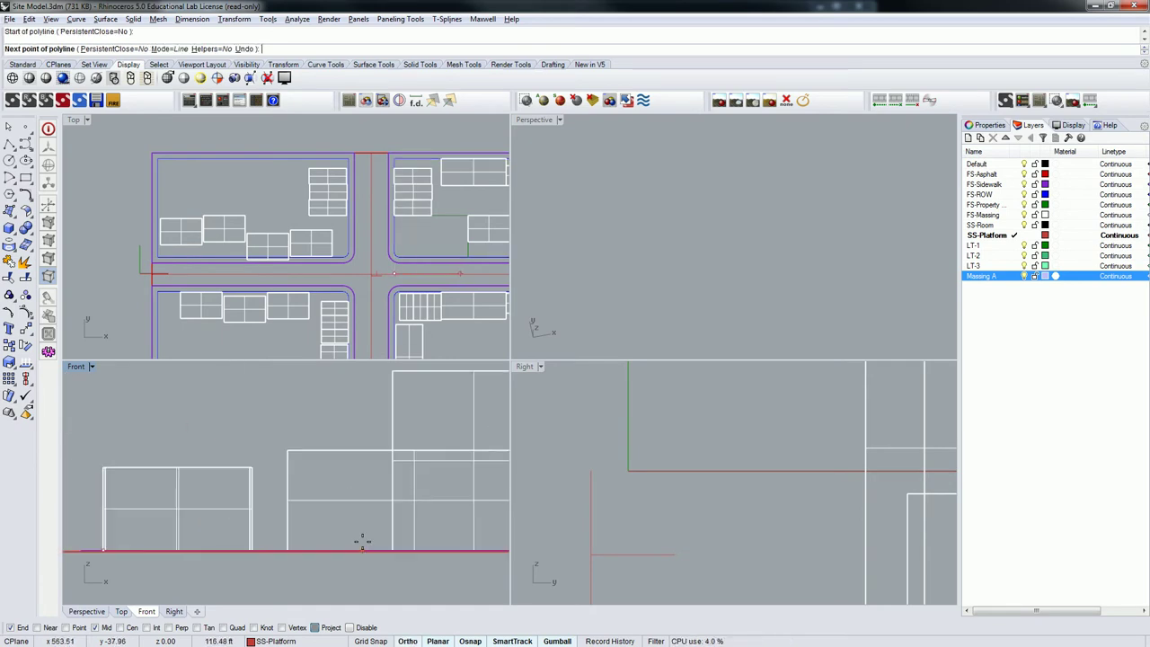
left_click(382, 550)
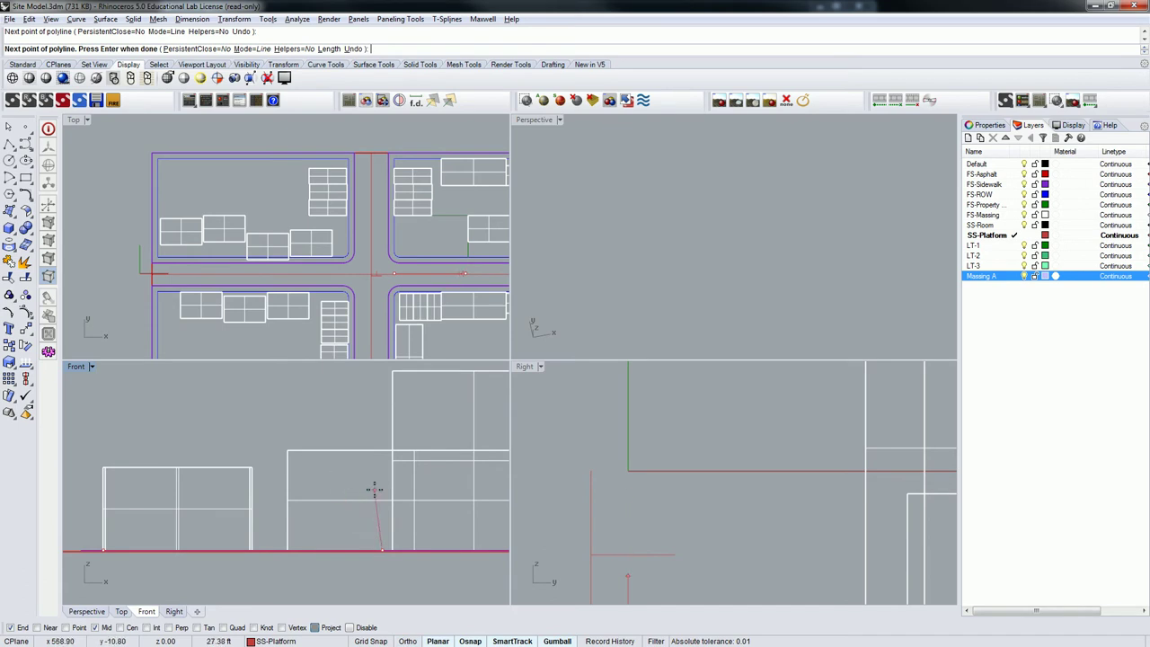
left_click(346, 491)
- Continue the polyline with a horizontal run about 90 ft leftward, a short up-left diagonal, and a horizontal run back rightward above the low building
right_click_drag(204, 480, 306, 485)
key("shift")
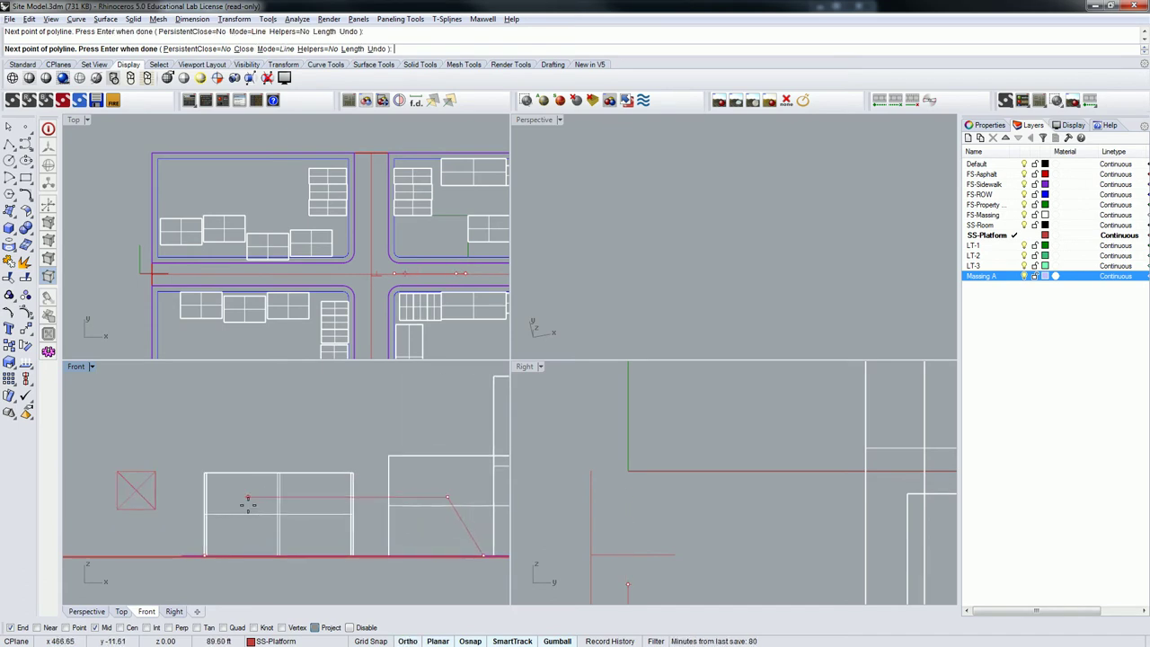
left_click(245, 506)
key("F8")
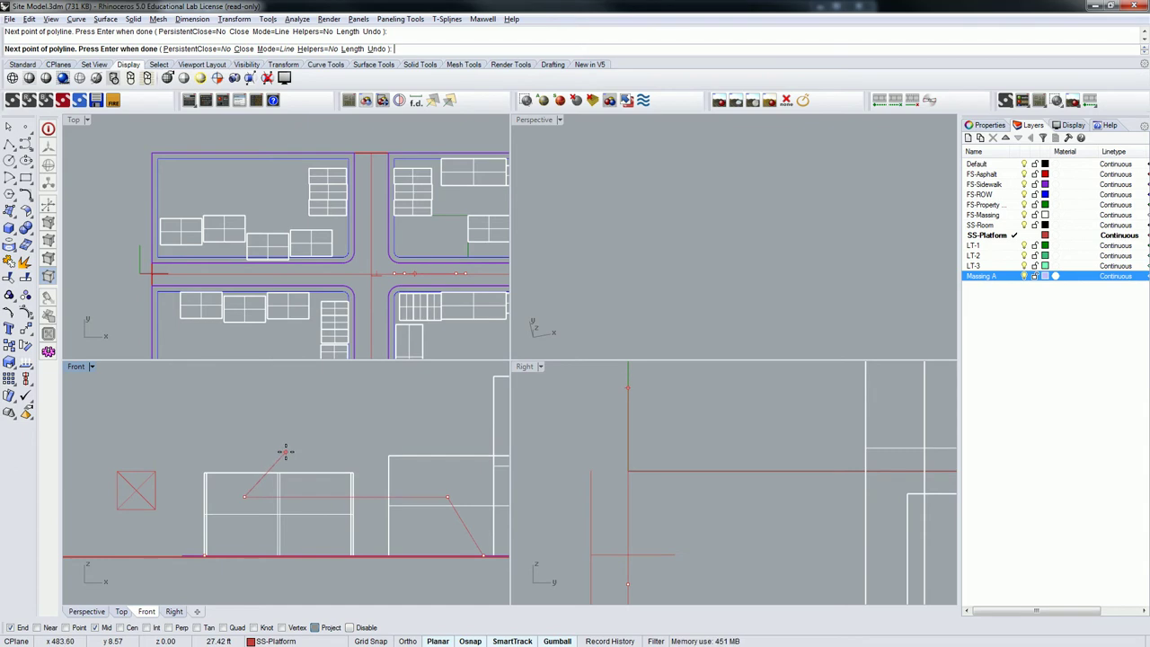
left_click(213, 447)
key("F8")
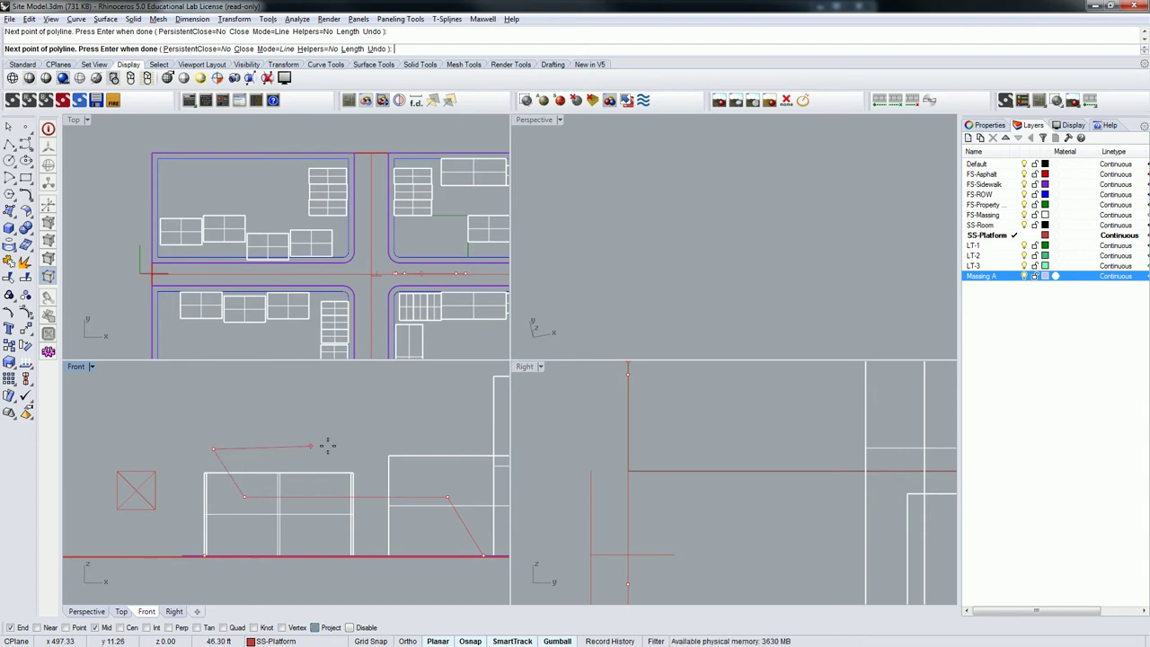
left_click(439, 441)
- Finish the zigzag polyline with an up-right diagonal and a horizontal top run leftward, leaving the profile open
right_click_drag(439, 439, 419, 488, "shift")
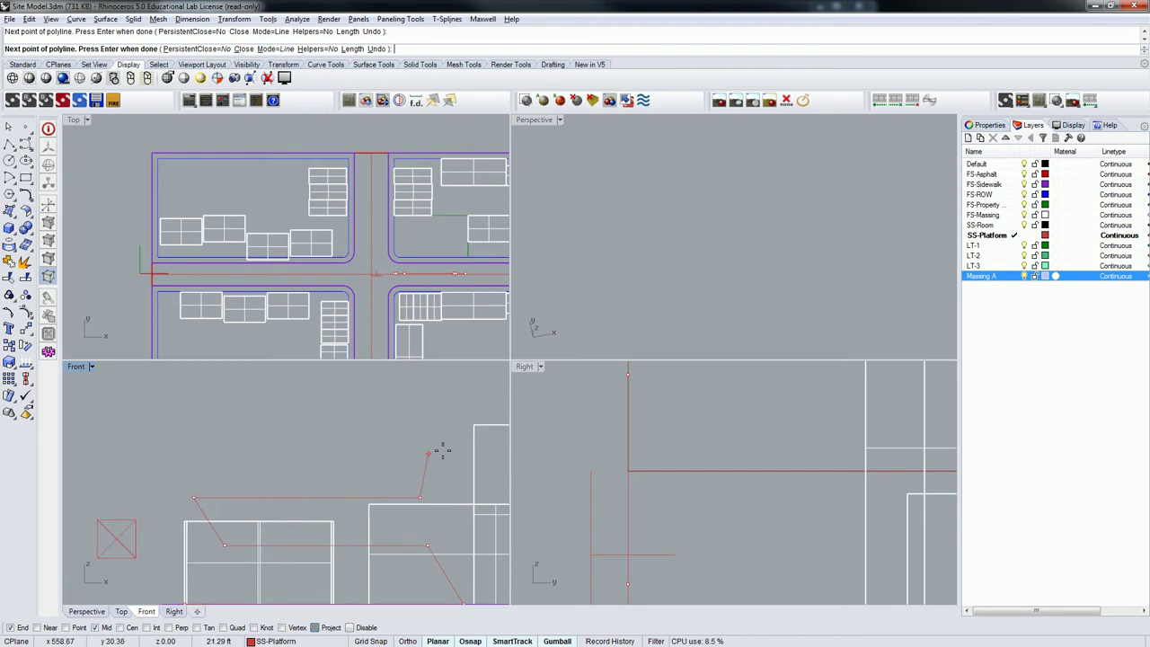
key("F8")
left_click(454, 447)
key("F8")
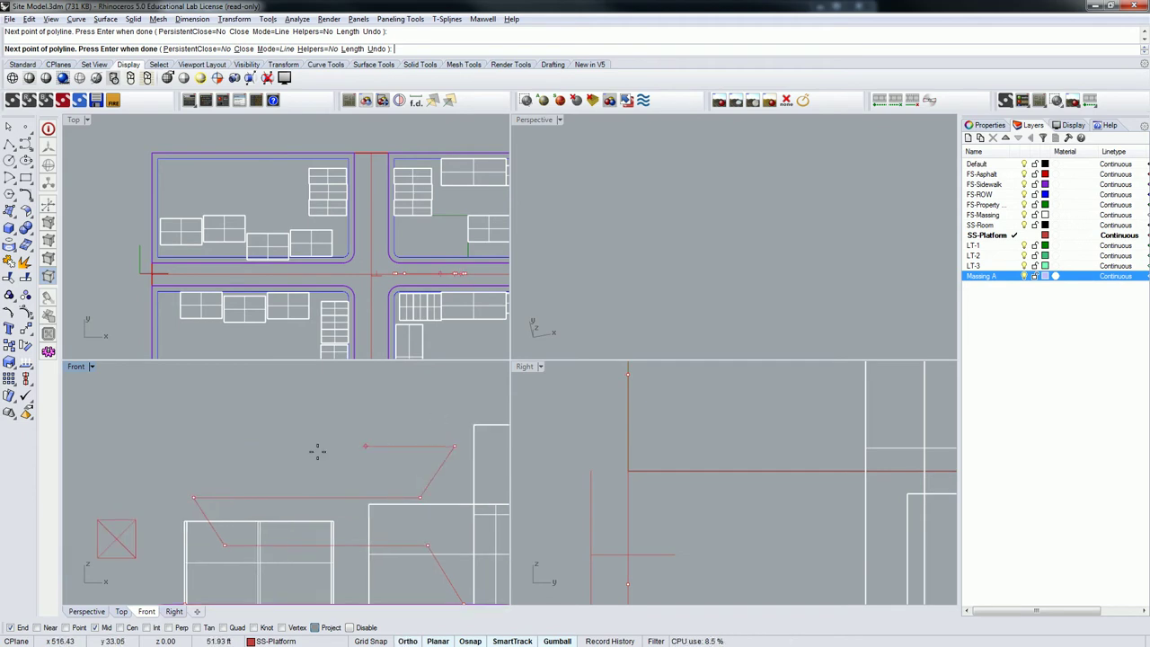
key("F8")
left_click(243, 446)
key("Return")
scroll(243, 448, "down", 2)
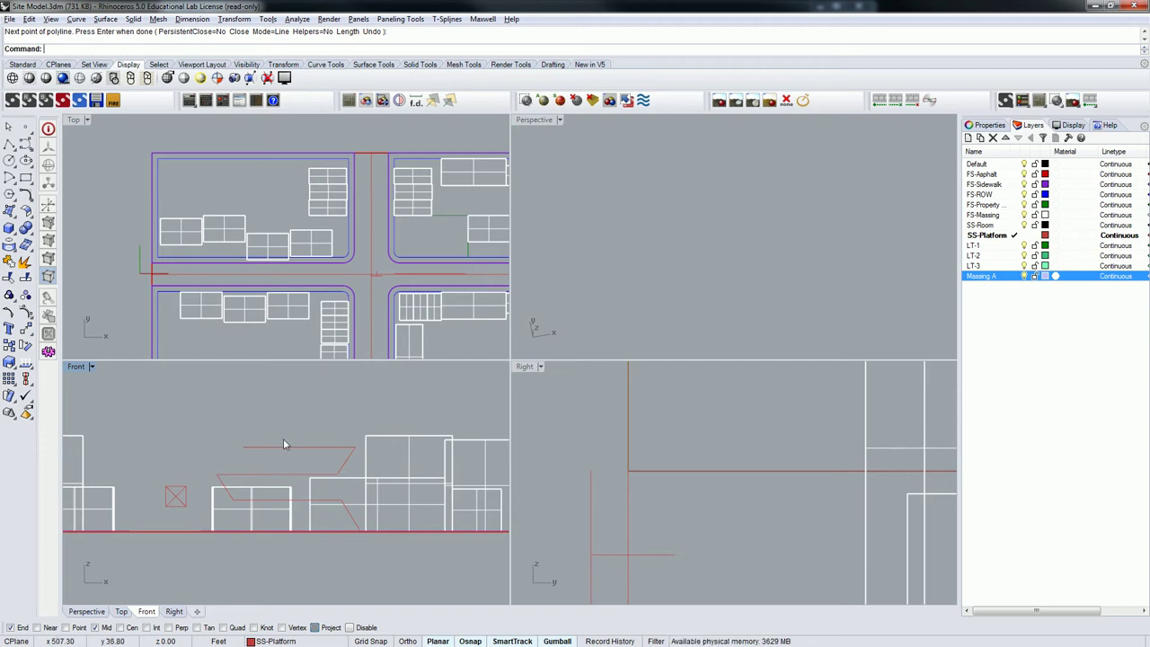
- Examine the site model in the enlarged Perspective view and return to the four-view layout
left_click(539, 121)
double_click(539, 121)
scroll(719, 239, "down", 5)
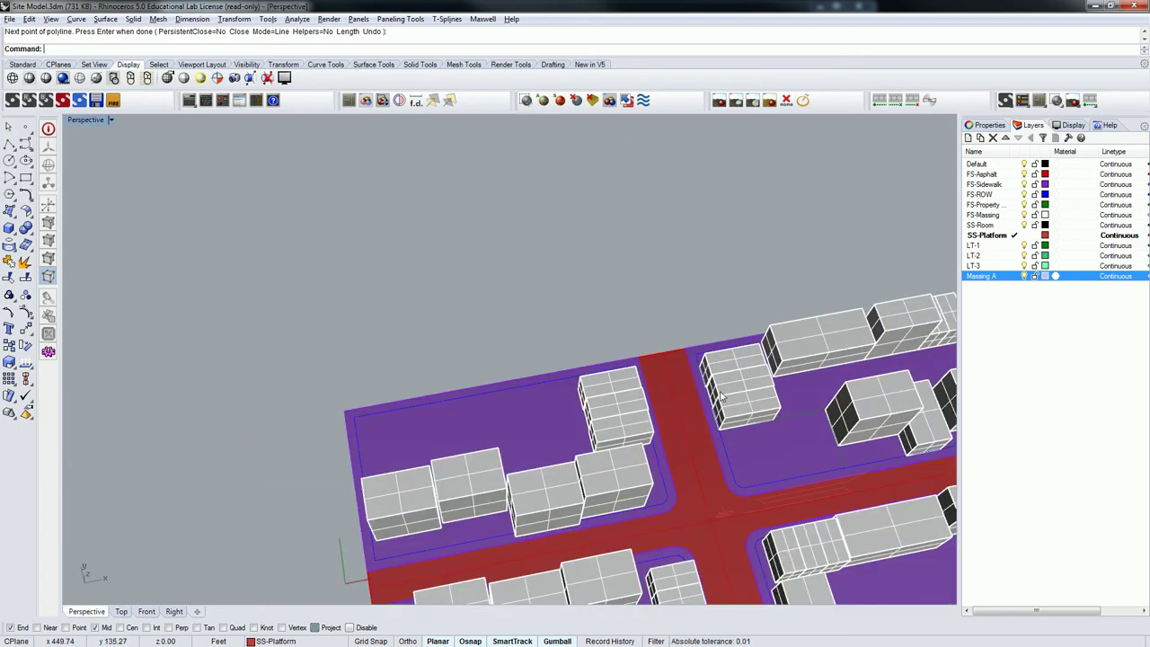
double_click(85, 120)
right_click_drag(539, 283, 569, 307)
- Fillet the zigzag profile's corner at ground level in the Front view with a radius of 5'
right_click_drag(373, 579, 368, 539)
scroll(364, 531, "up", 3)
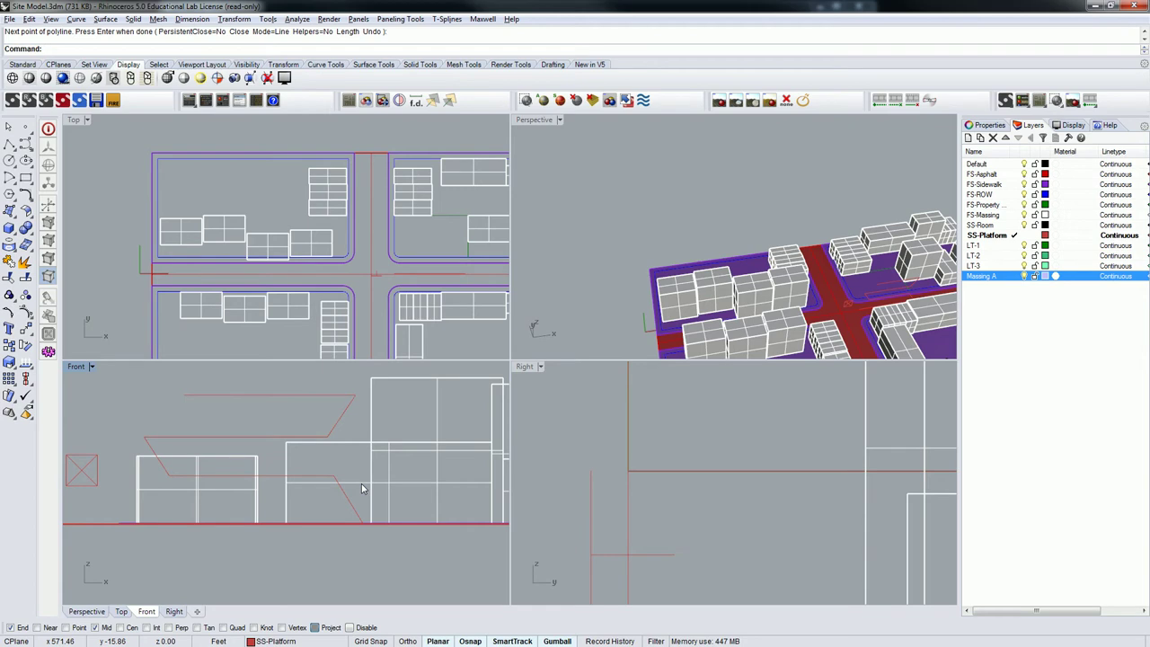
type("Fillet")
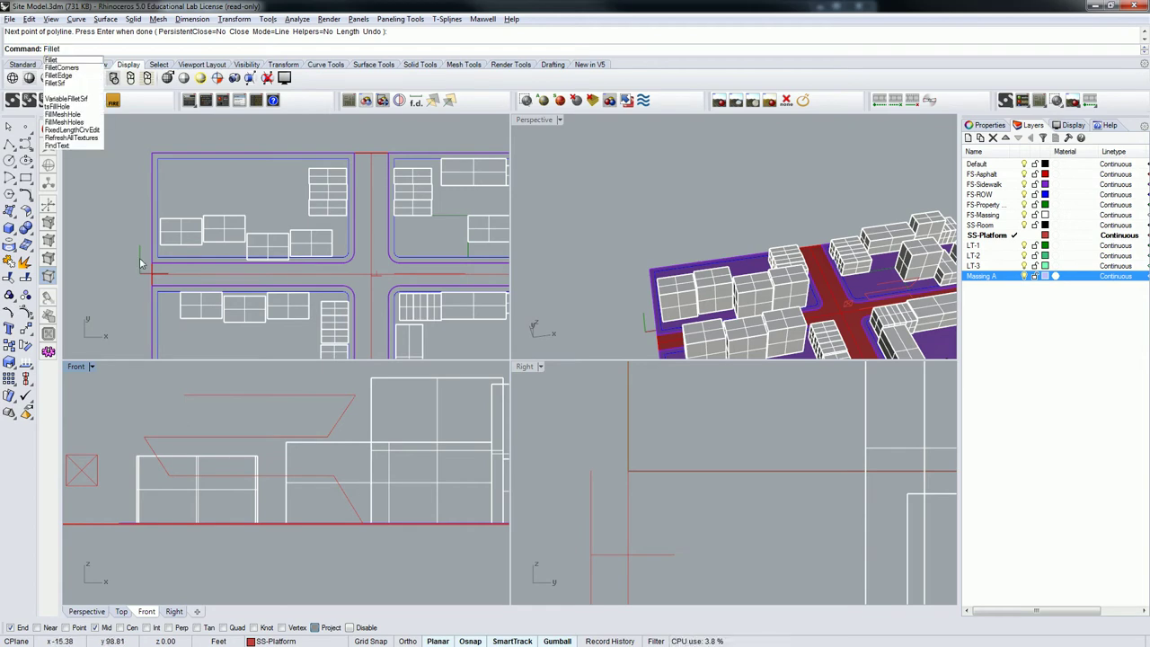
left_click(69, 60)
right_click_drag(374, 310, 323, 269)
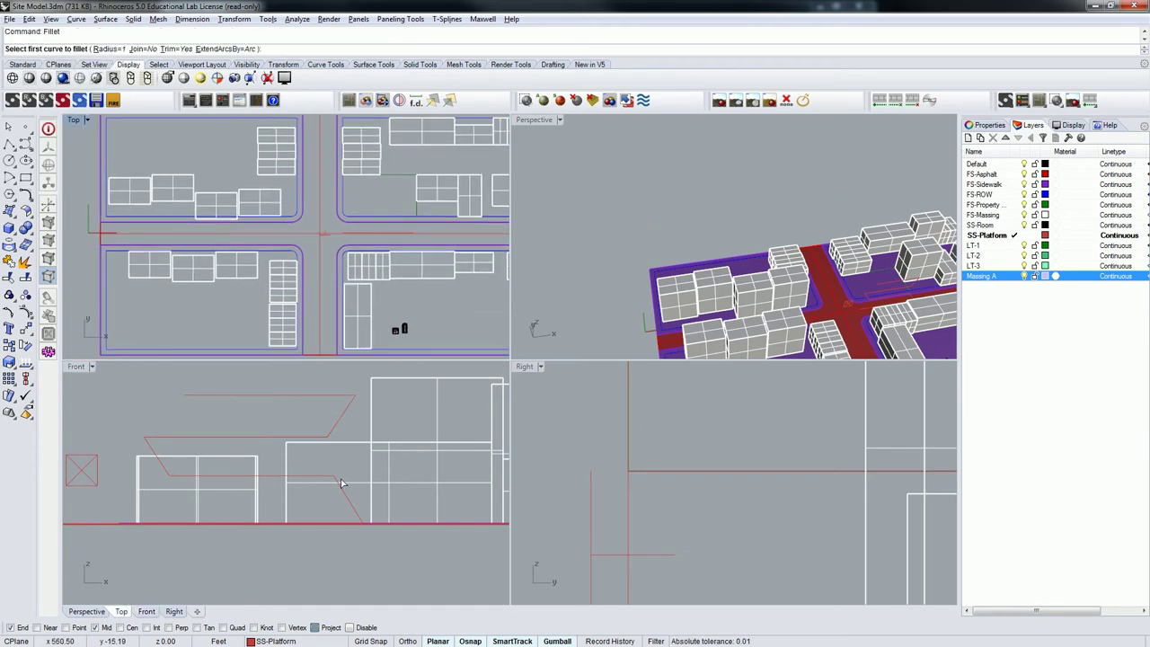
scroll(359, 526, "up", 6)
left_click(106, 49)
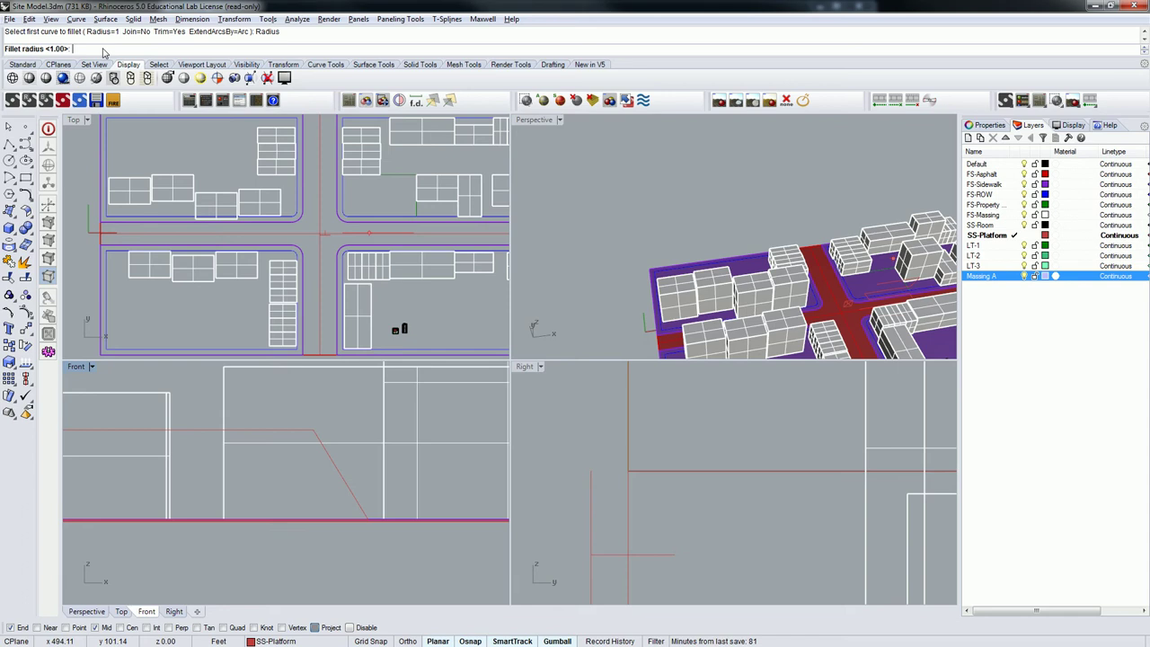
type("5'")
key("Return")
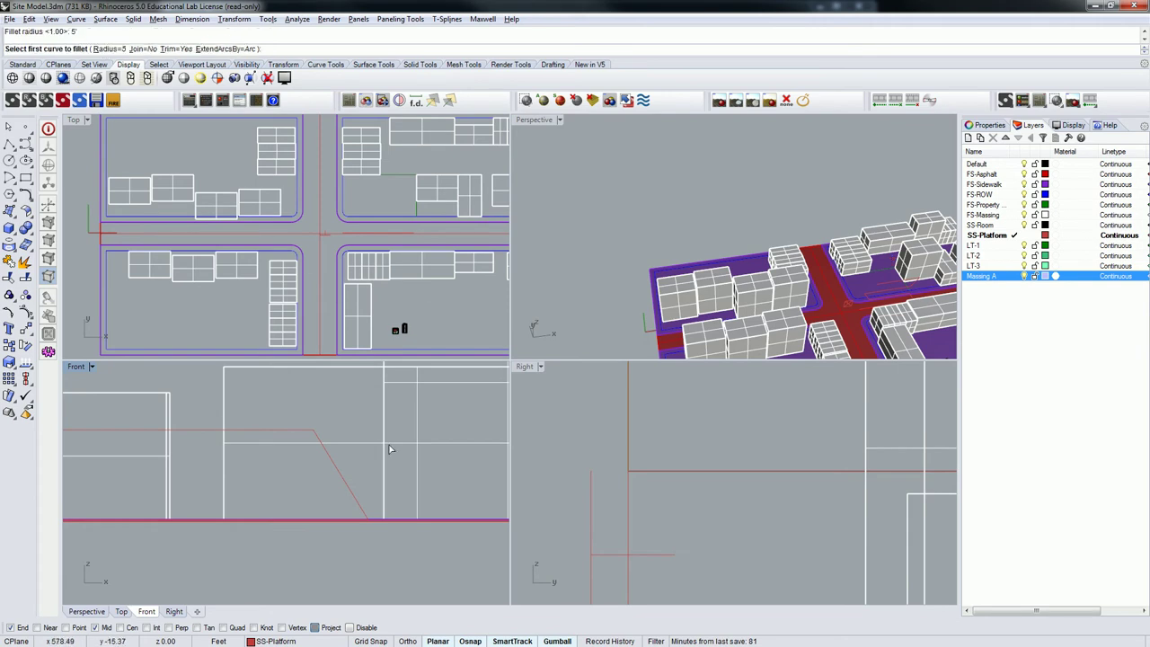
right_click_drag(369, 474, 377, 429)
left_click(355, 475)
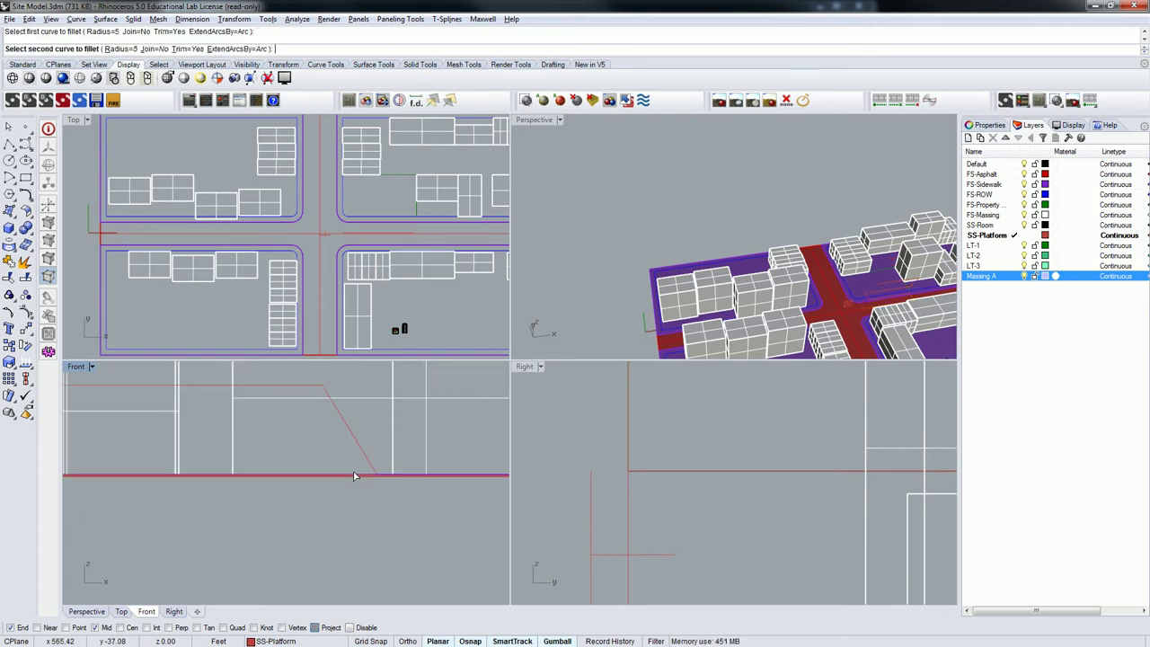
left_click(356, 475)
left_click(385, 509)
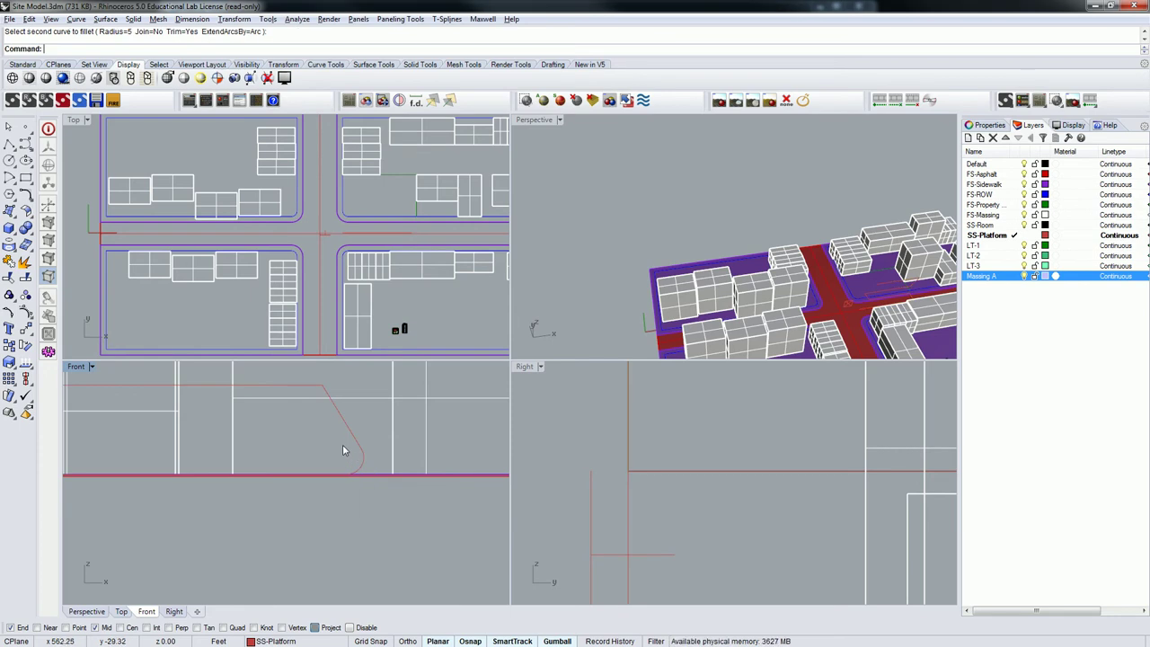
- Fillet the corners of the profile's second run and the left-hand bend above it with the same radius
key("Return")
right_click_drag(245, 394, 316, 449)
left_click(167, 437)
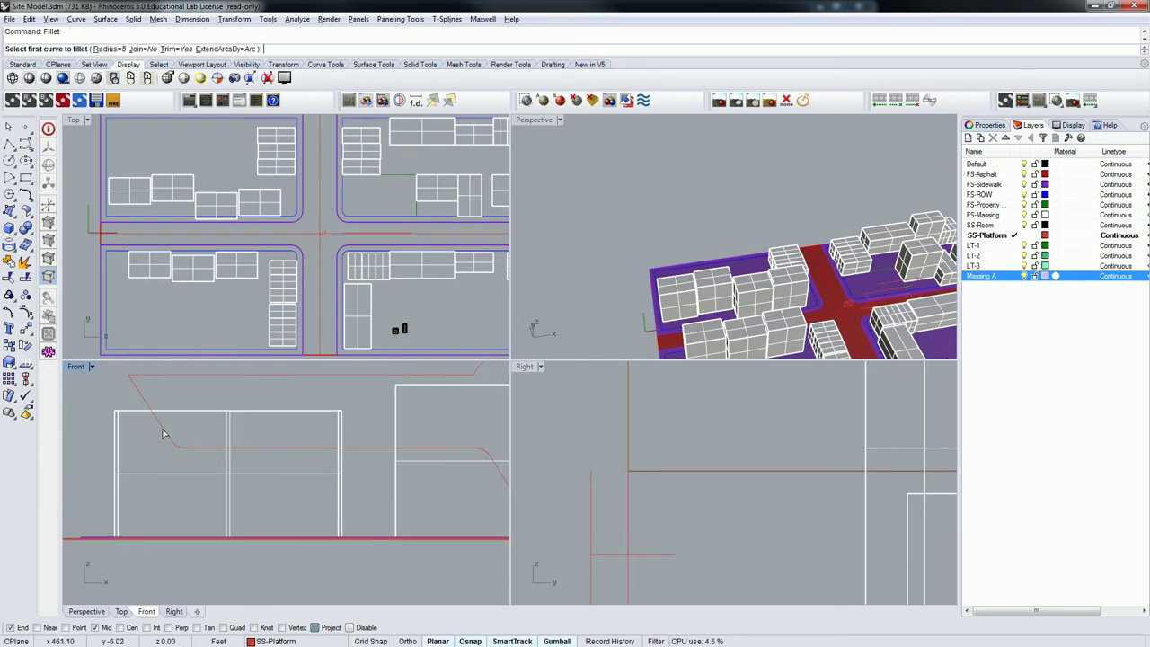
left_click(163, 375)
key("Return")
- Fillet both corners of the profile's upper right-hand bend with the same radius
right_click_drag(467, 390, 329, 459)
left_click(321, 443)
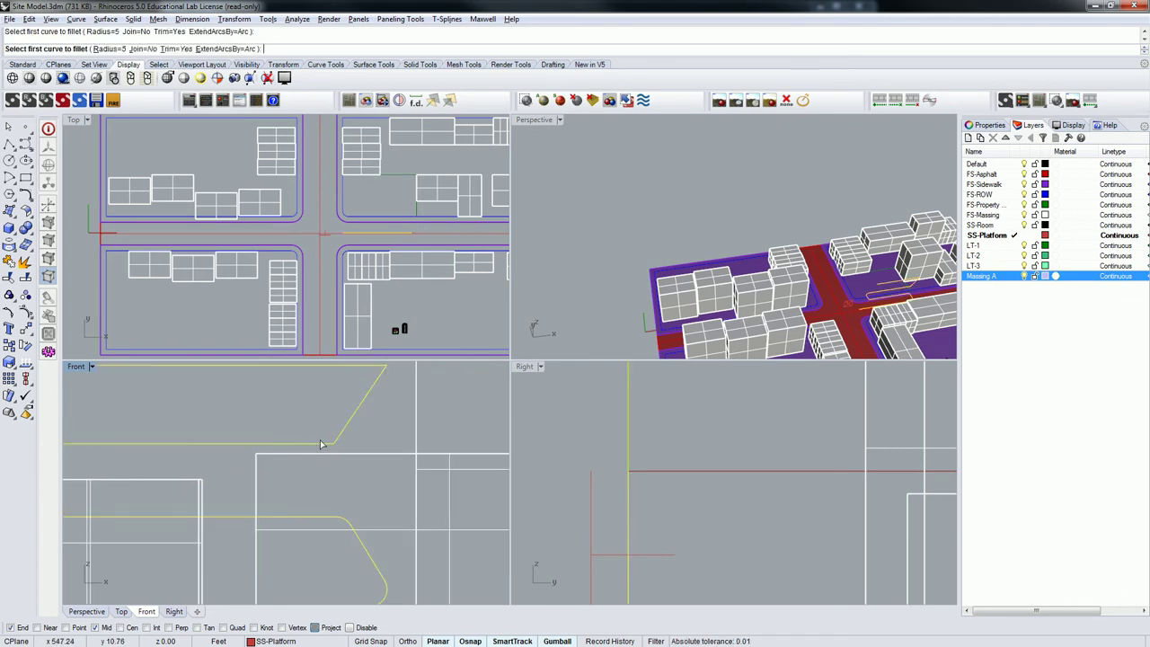
left_click(342, 434)
key("Return")
left_click(359, 408)
left_click(352, 365)
- Try to offset the filleted profile curve by a distance of 1, picking the side above its top run
right_click_drag(209, 420, 347, 446)
scroll(296, 418, "down", 2)
left_click(338, 396)
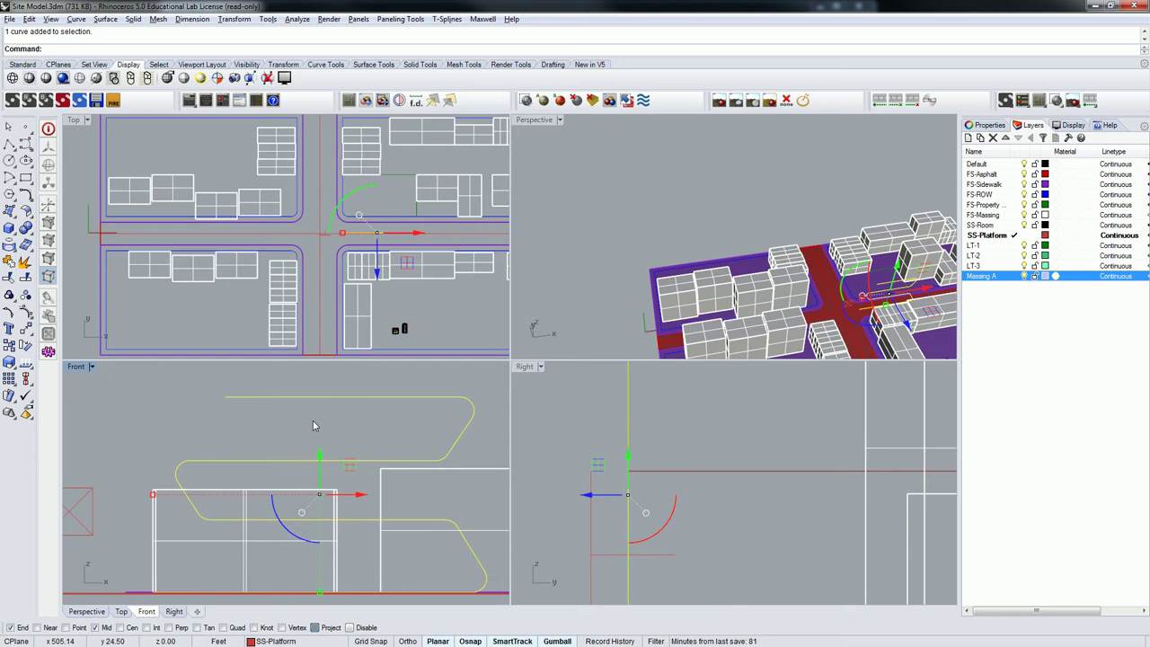
type("Offset")
key("Return")
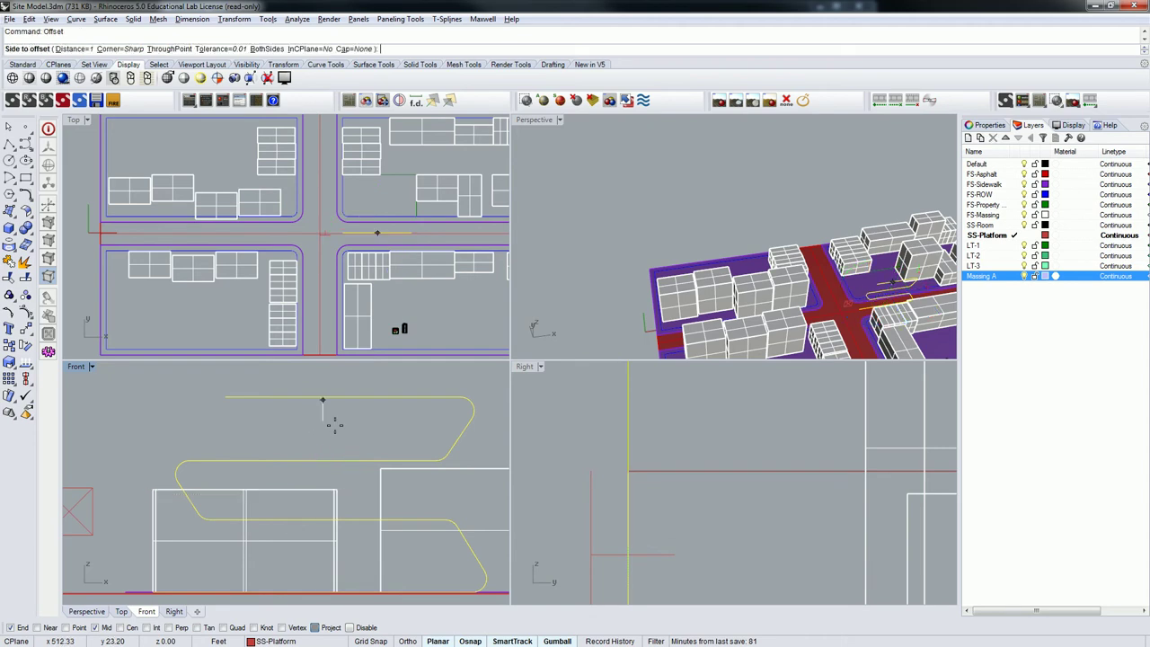
scroll(379, 408, "down", 3)
left_click(399, 372)
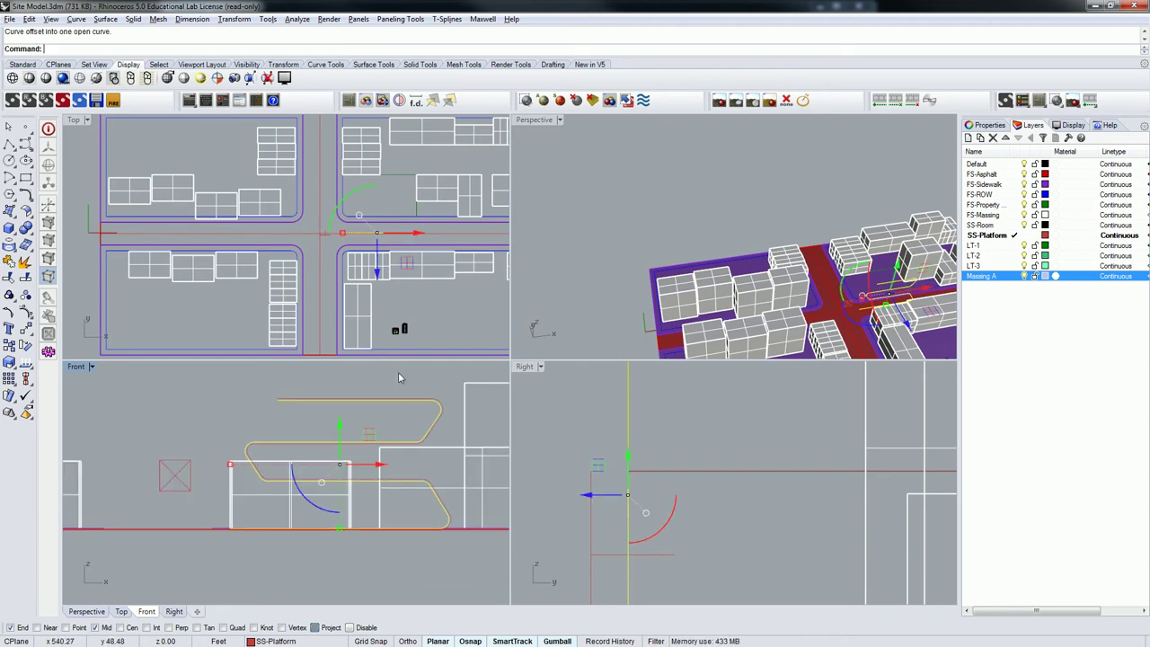
scroll(434, 475, "up", 4)
scroll(400, 429, "down", 2)
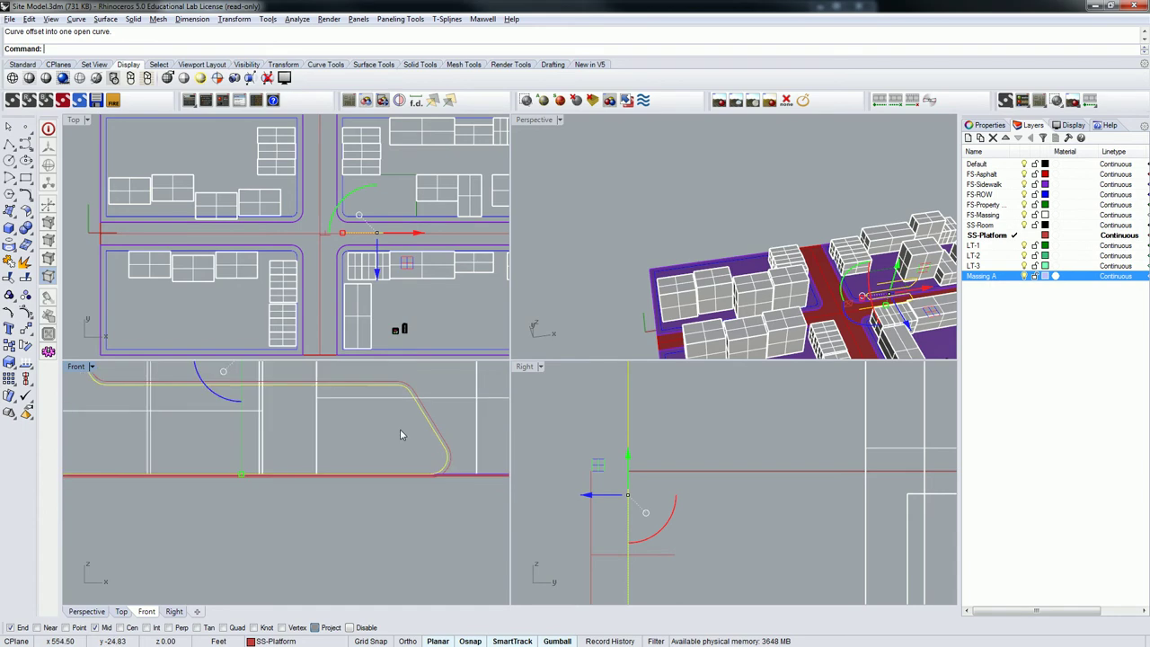
key("ctrl+z")
- Undo the previous offset and offset the filleted zigzag profile by 30" to the side above its top run
scroll(359, 405, "down", 2)
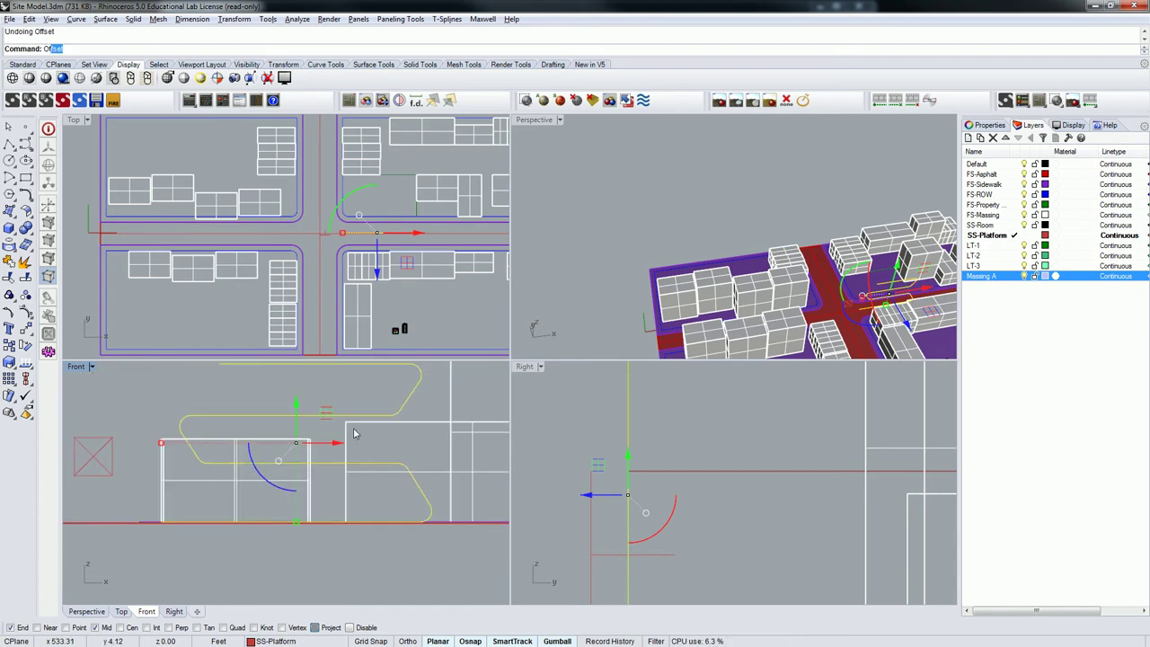
type("fset")
key("Return")
right_click_drag(312, 419, 308, 484)
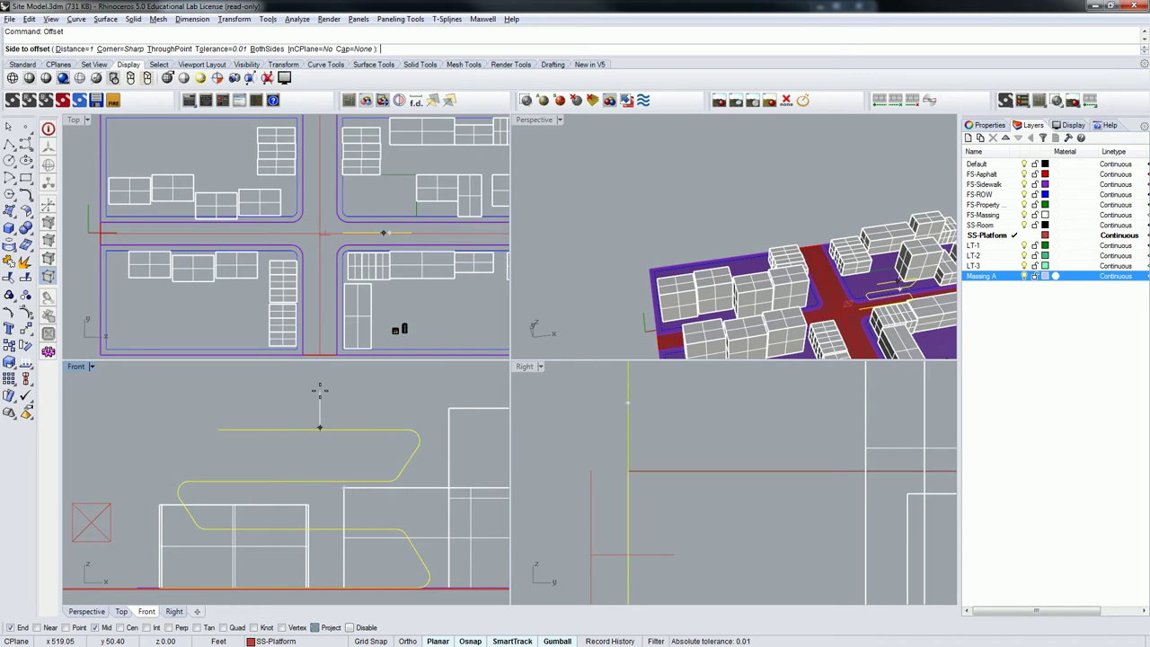
type("30\"")
key("Return")
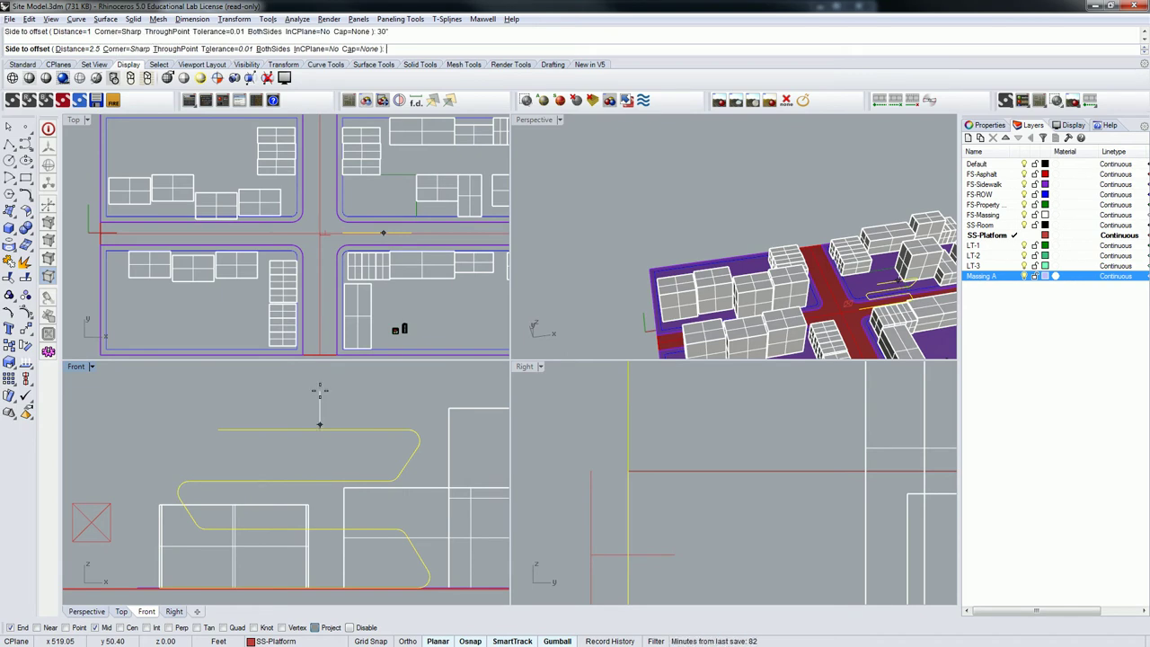
left_click(359, 436)
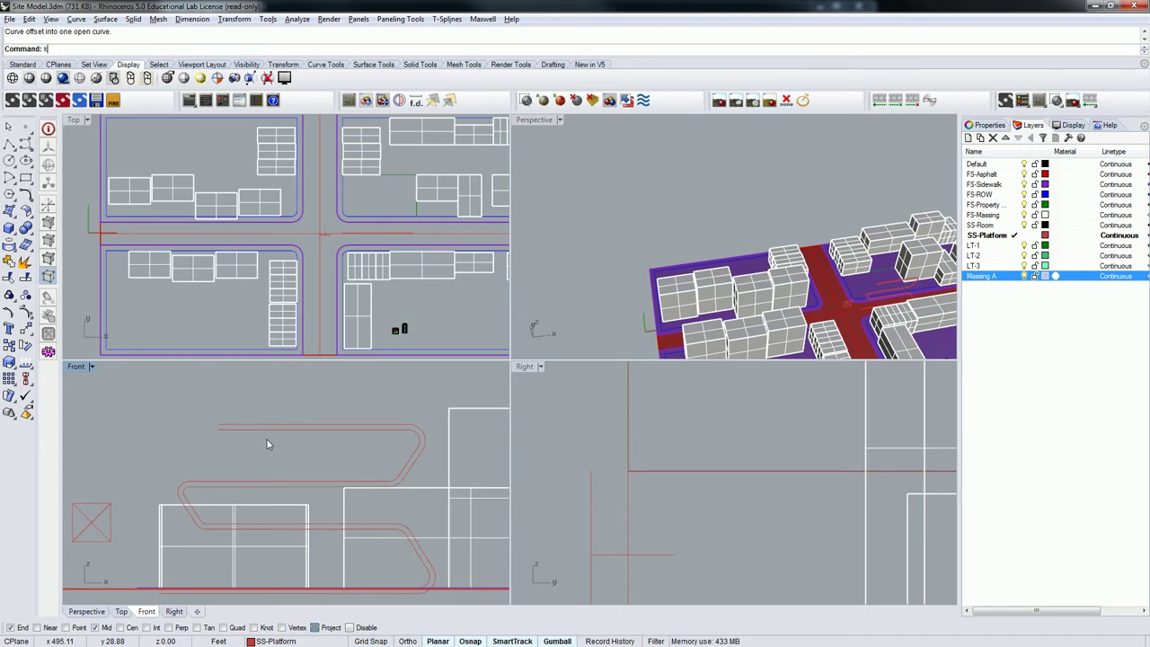
- Draw a line closing the open left end of the two offset profile curves at the top run
type("line")
key("Return")
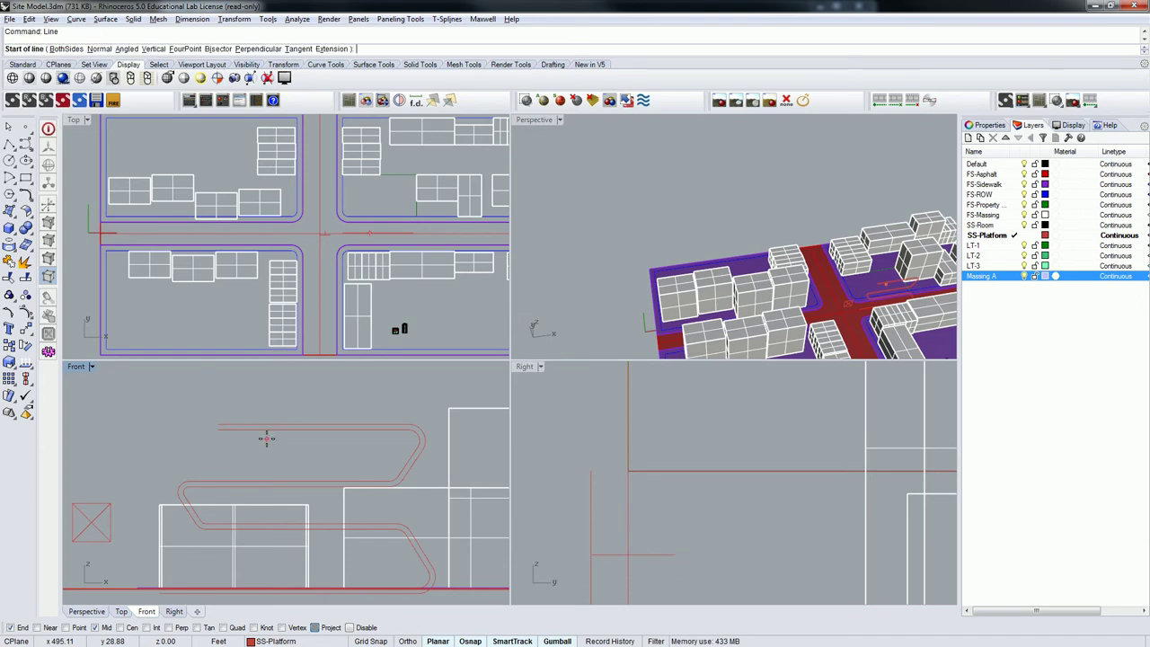
scroll(220, 424, "up", 3)
left_click(226, 419)
left_click(225, 427)
- Draw a second line closing the open left end of the profile curves at ground level
scroll(246, 439, "down", 6)
right_click_drag(293, 474, 277, 383)
scroll(223, 490, "up", 4)
right_click_drag(184, 511, 268, 523)
scroll(265, 523, "up", 2)
right_click(201, 519)
scroll(201, 534, "up", 10)
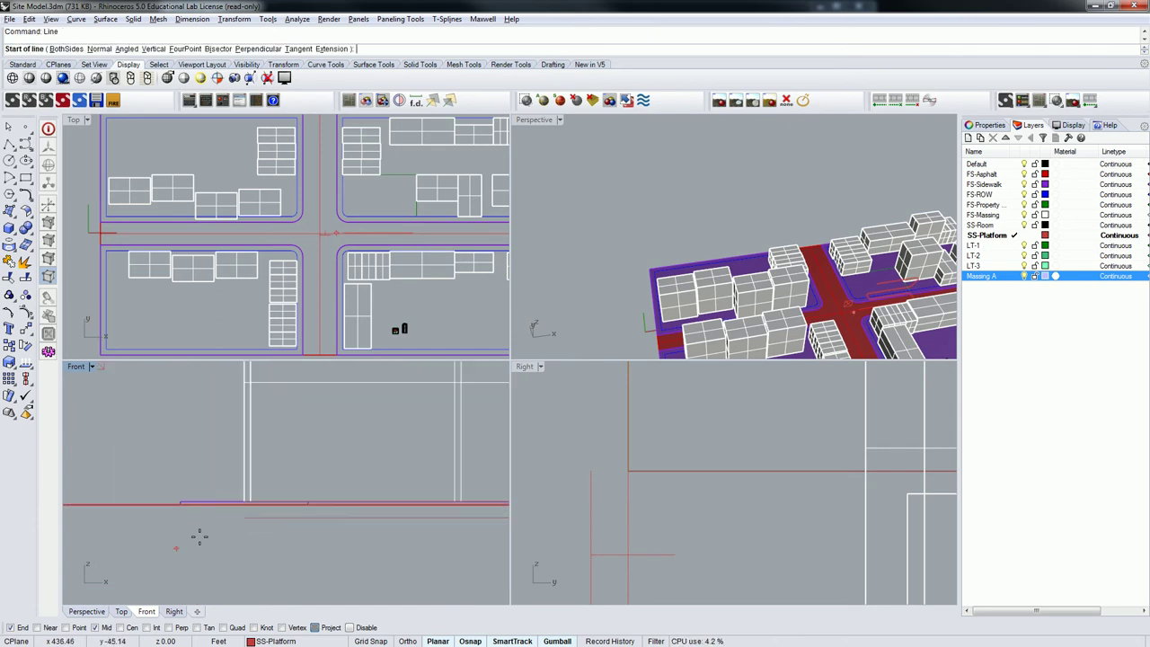
left_click(250, 509)
left_click(250, 479)
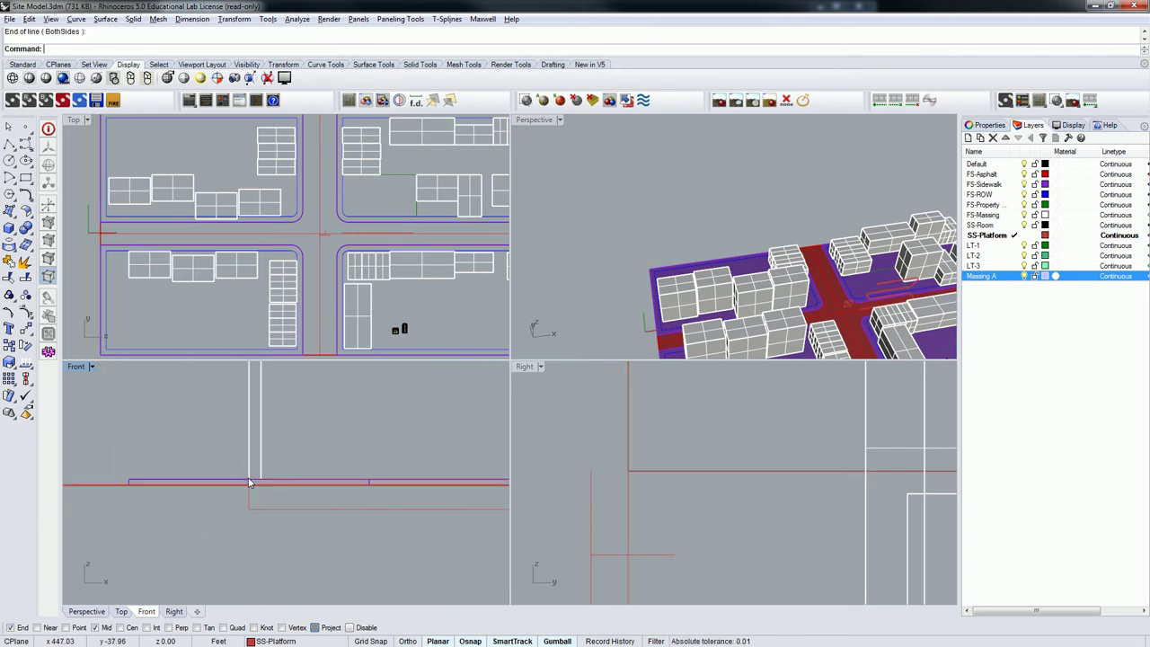
- Select both profile curves and the two end lines and join them into one closed curve
scroll(267, 479, "down", 6)
left_click_drag(262, 505, 251, 488)
scroll(257, 489, "down", 12)
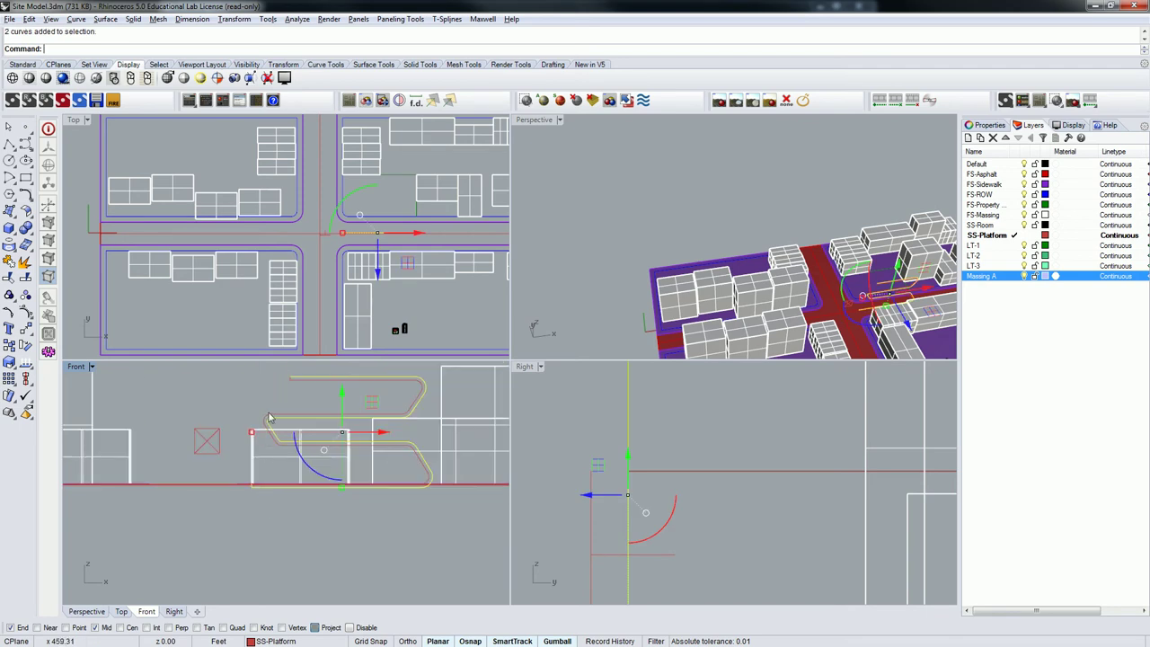
scroll(285, 388, "up", 4)
right_click_drag(284, 381, 263, 437)
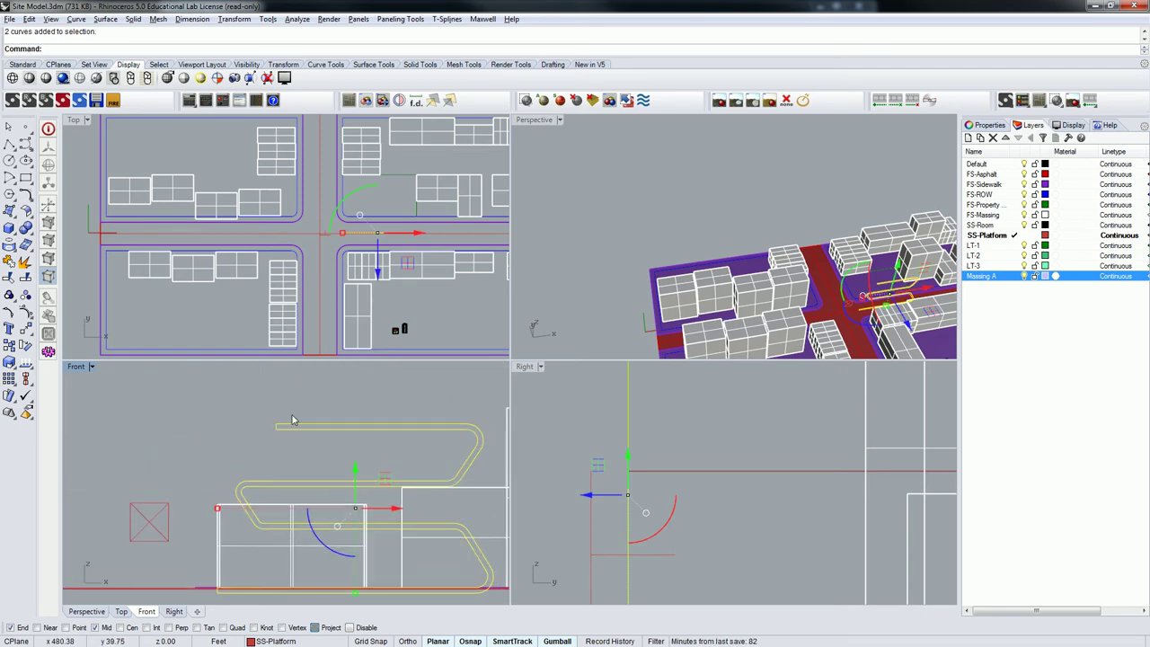
type("Join")
key("Return")
- Move the closed profile onto the building lot and extrude it across the lot's depth as the folded platform
left_click(302, 424)
type("Extrdue")
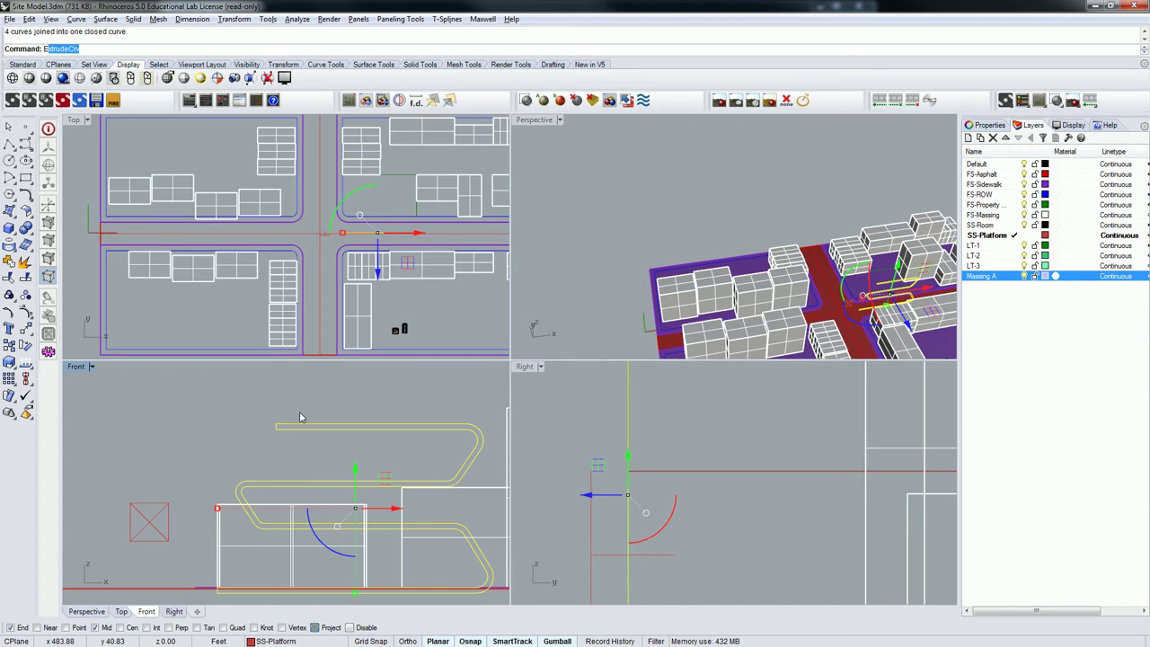
key("Escape")
right_click_drag(860, 312, 863, 278, "shift")
scroll(863, 278, "up", 7)
mouse_move(842, 269)
left_mouse_down()
mouse_move(804, 251)
mouse_move(791, 218)
mouse_move(769, 225)
mouse_move(776, 216)
mouse_move(725, 191)
left_mouse_up()
key("Escape")
scroll(794, 220, "up", 5)
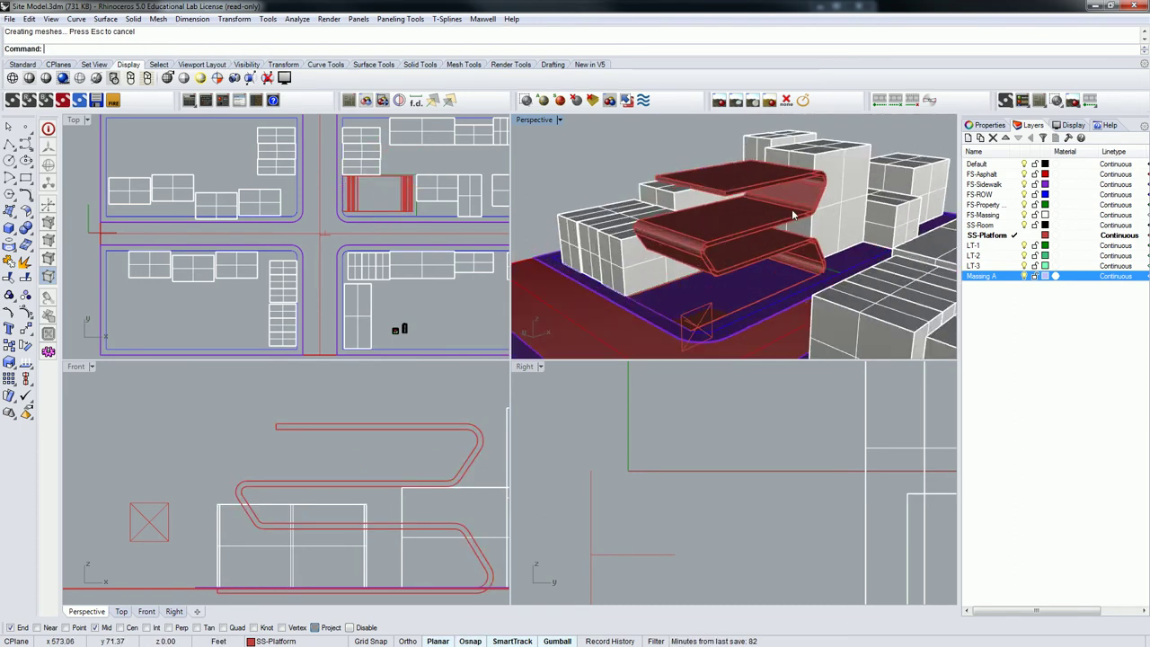
- Cap the open ends of the extruded zigzag platform
right_click_drag(787, 316, 578, 209)
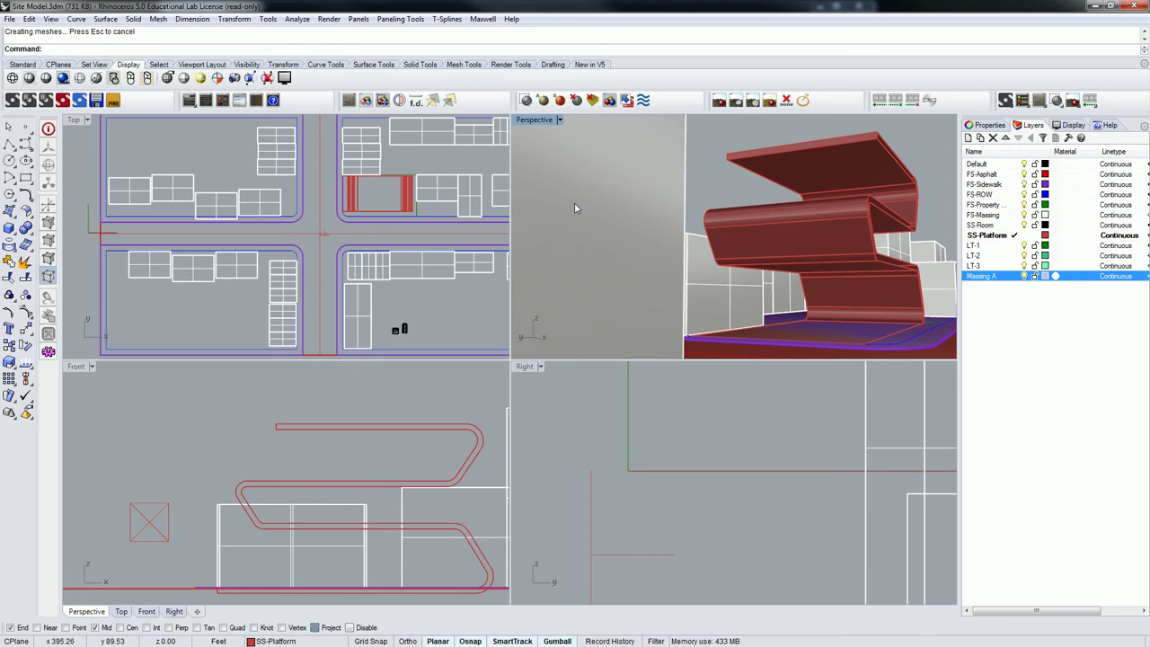
left_click(834, 228)
type("Cap")
key("Return")
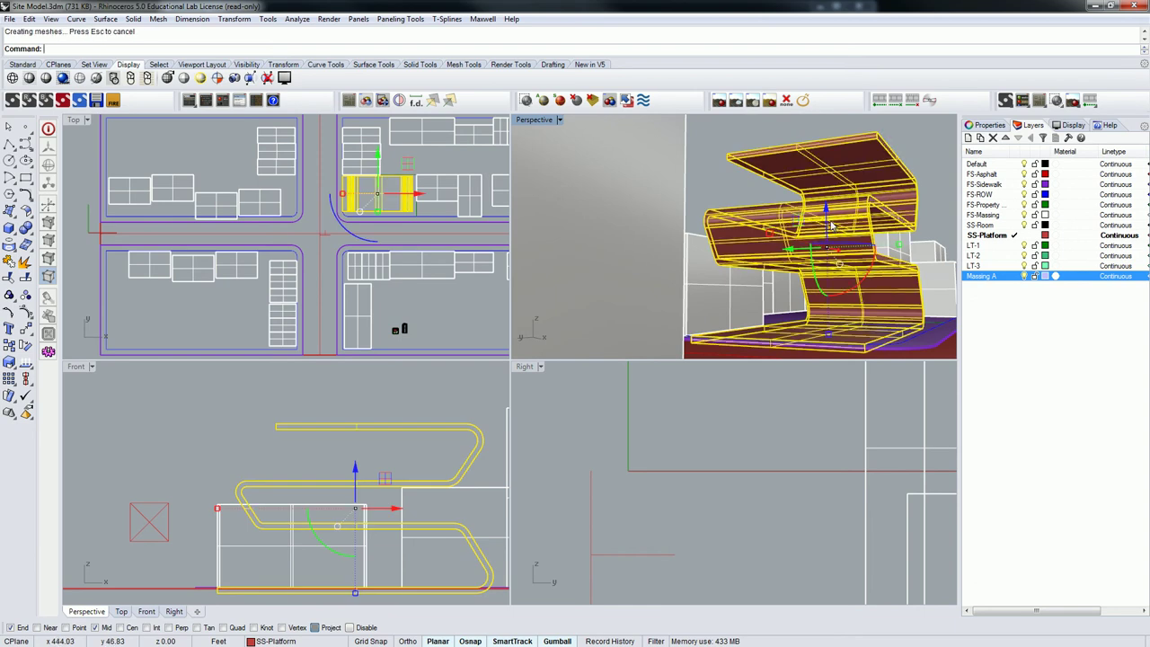
right_click_drag(835, 229, 818, 255)
key("Escape")
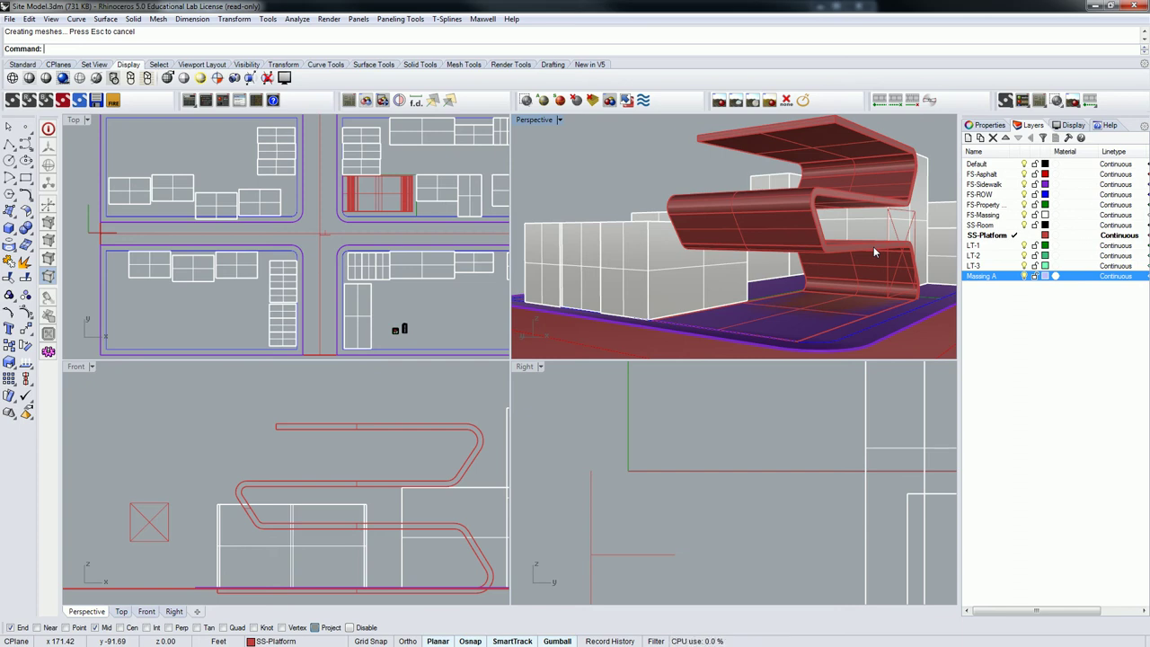
- Create a layer named Glazing and set its color to Cyan
right_click_drag(873, 246, 876, 220)
left_click(969, 137)
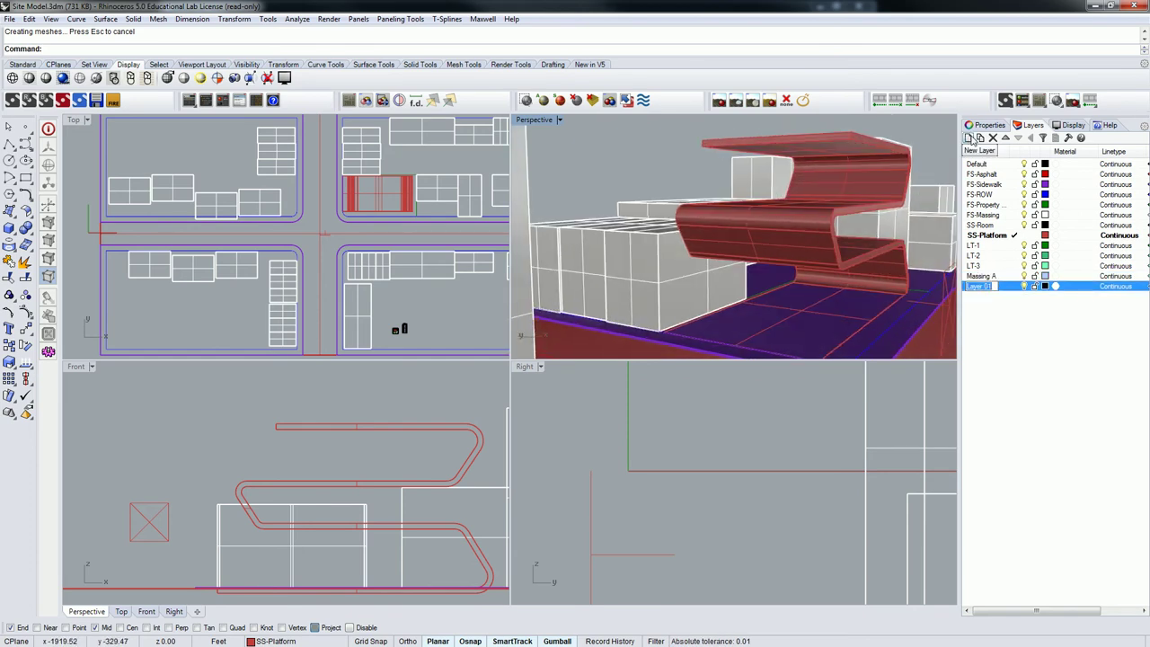
type("Glazing")
key("Return")
left_click(1046, 286)
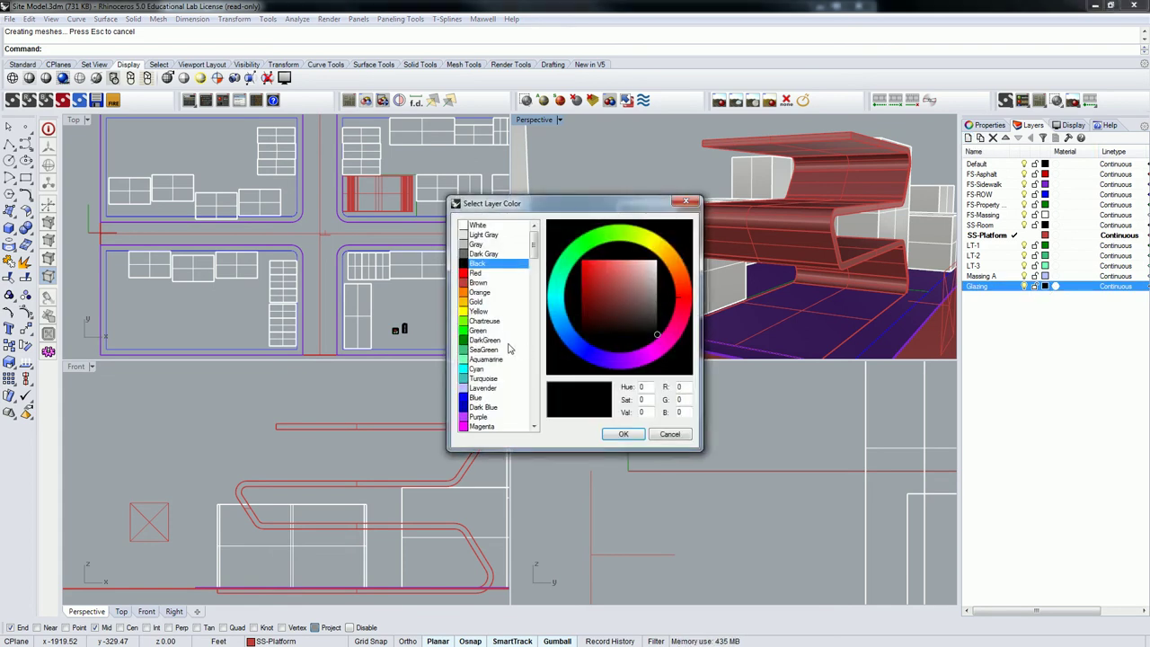
left_click(481, 387)
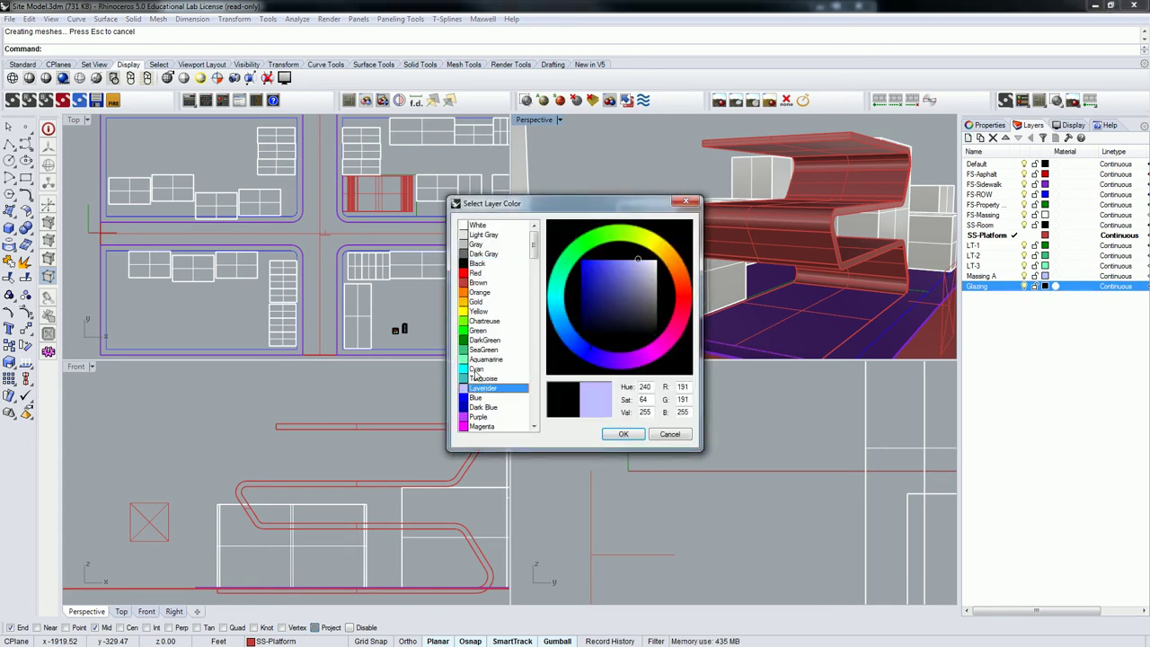
left_click(476, 368)
left_click(624, 434)
- Select the closed profile curve, not the polysurface, and move it slightly inward from the platform's front face
right_click_drag(854, 184, 806, 219)
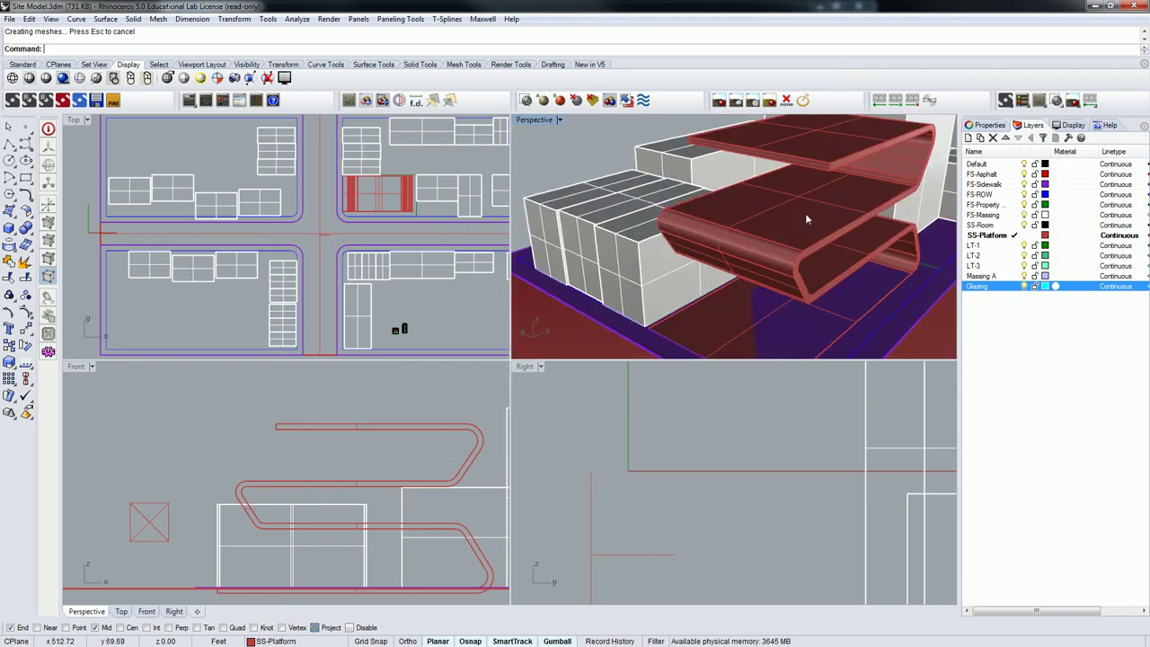
right_click_drag(395, 473, 365, 477)
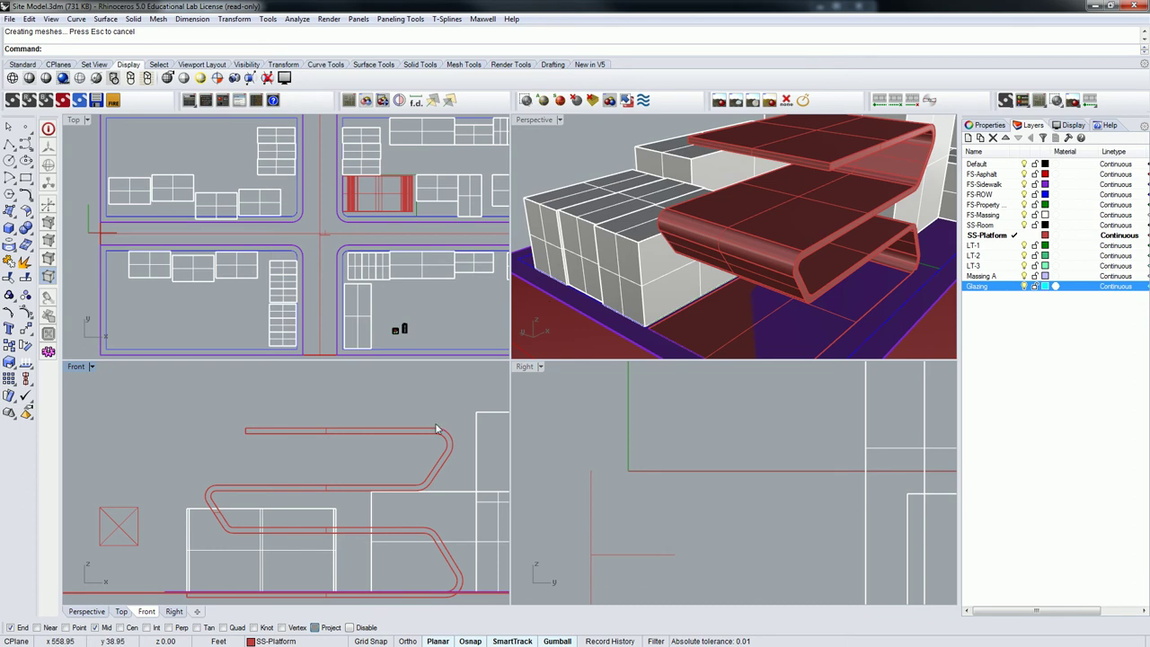
left_click(405, 435)
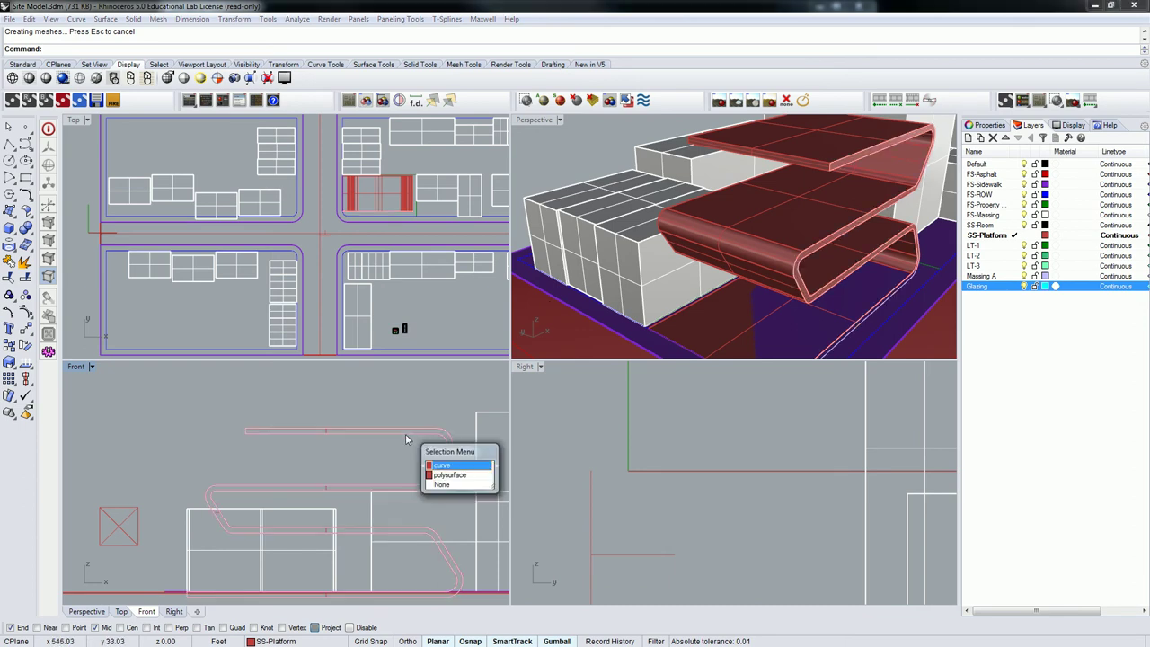
left_click(440, 465)
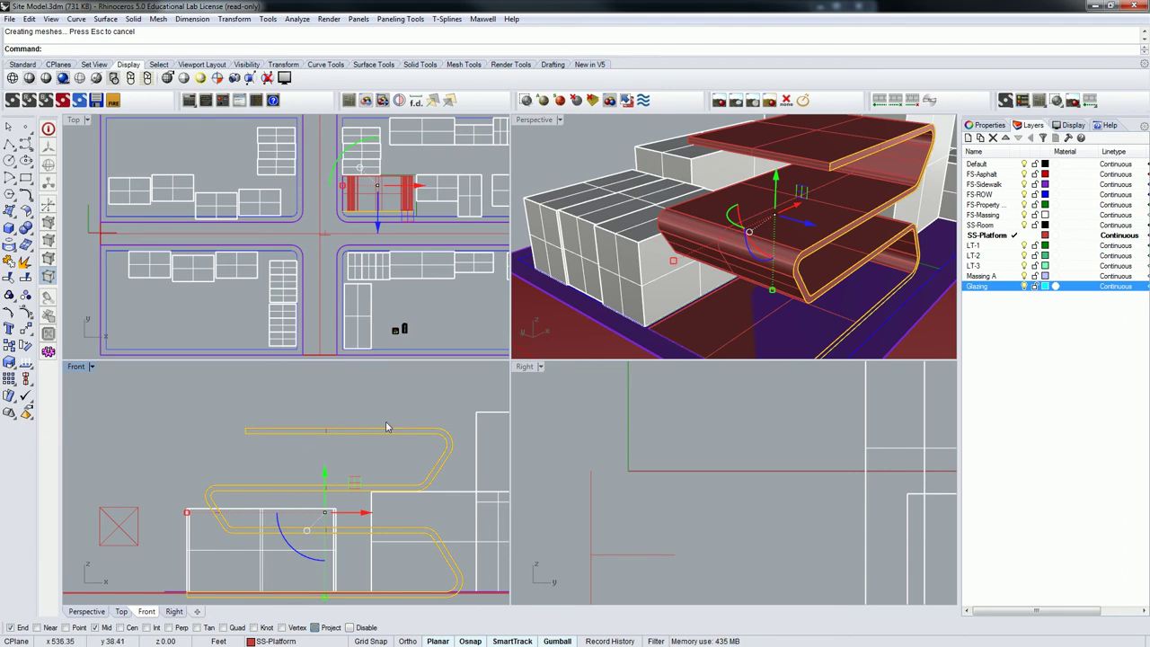
type("copy")
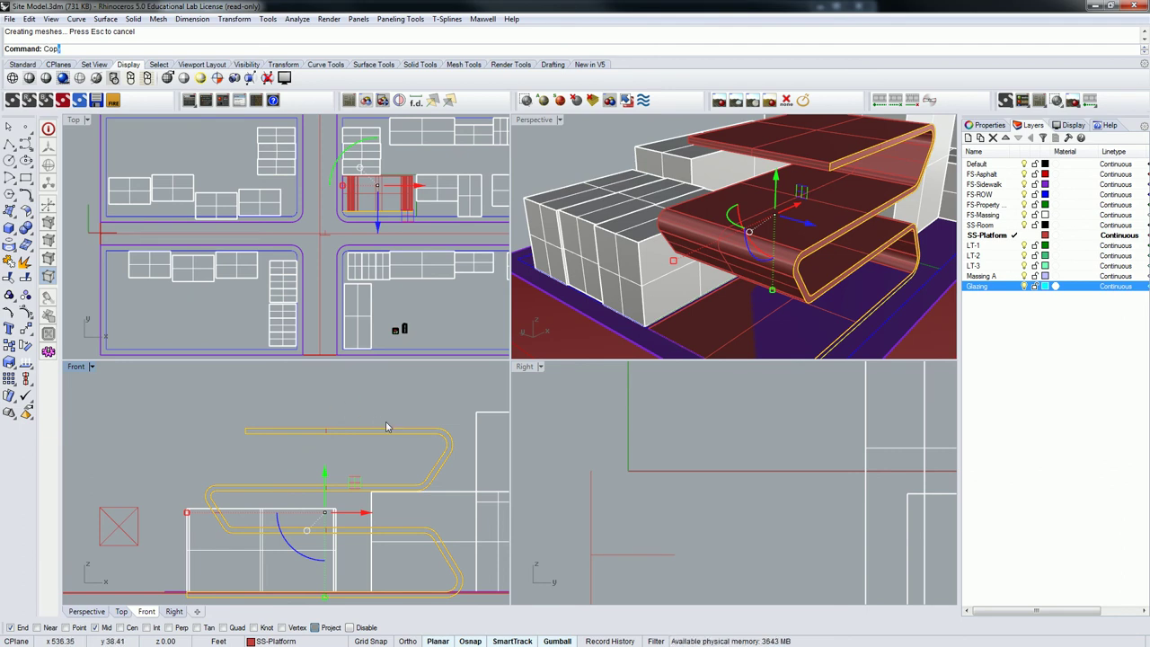
key("Return")
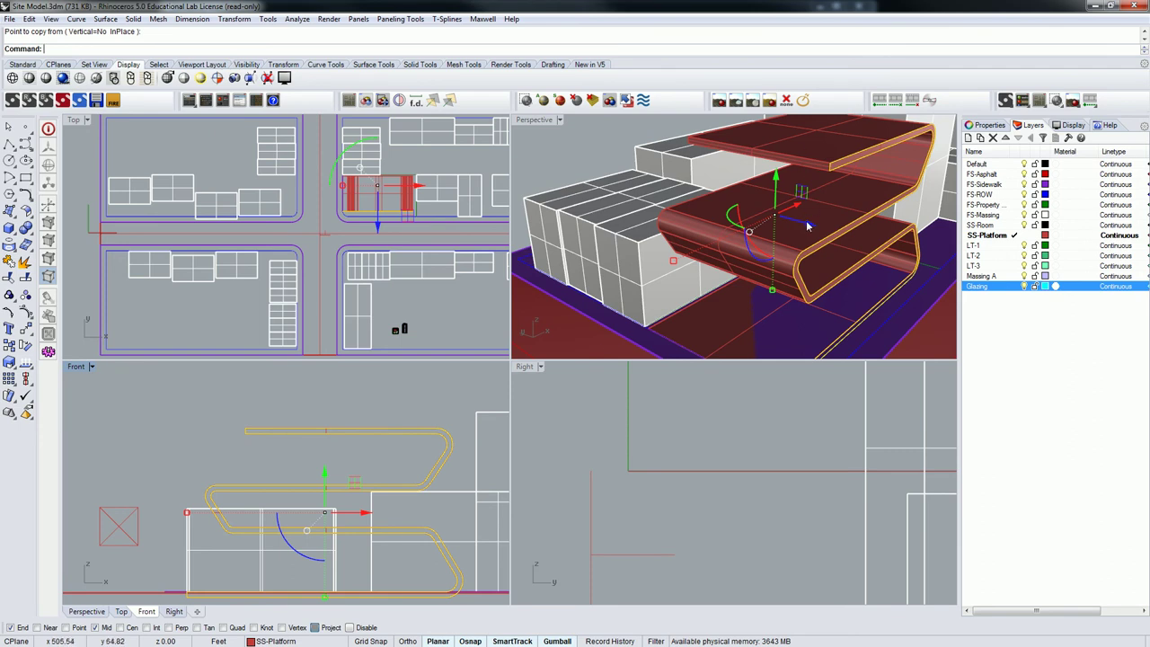
left_click_drag(810, 224, 794, 223)
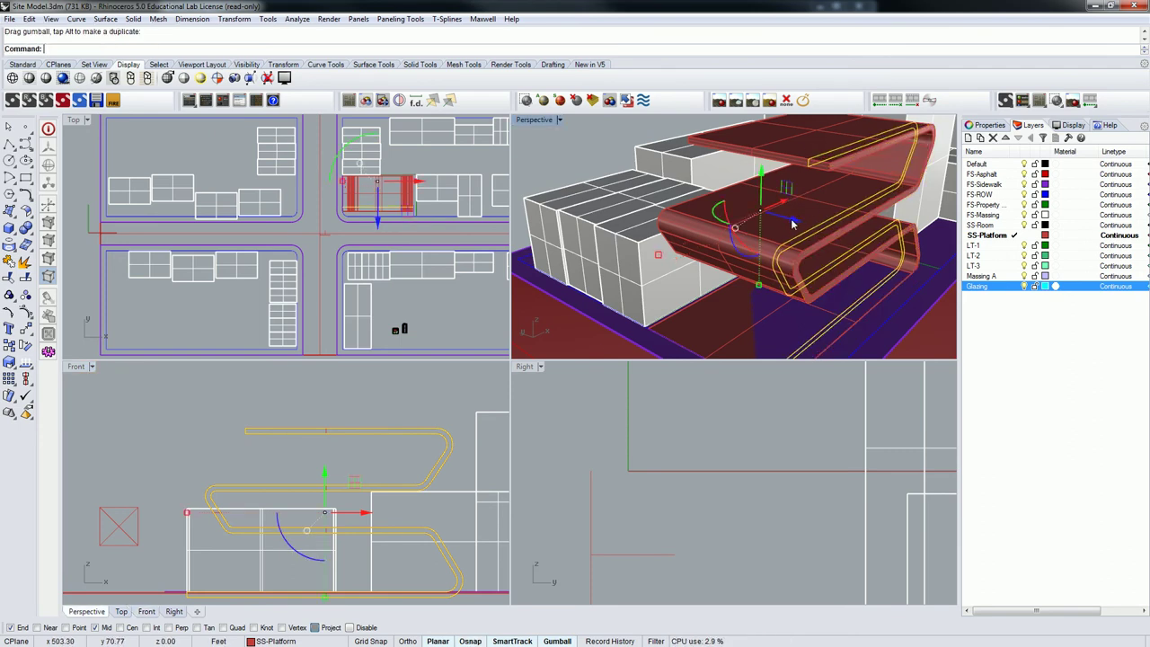
- Assign the moved profile curve to the Glazing layer and explode it into separate segments
right_click(997, 286)
left_click(1067, 502)
type("explode")
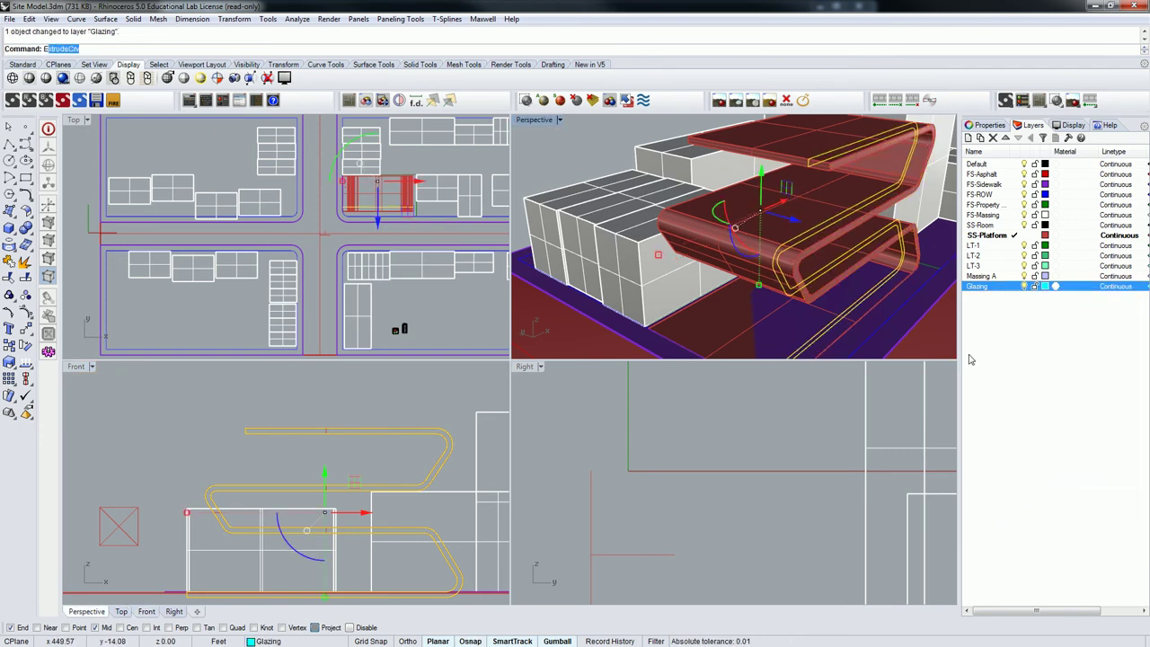
key("Return")
key("Escape")
scroll(816, 211, "up", 5)
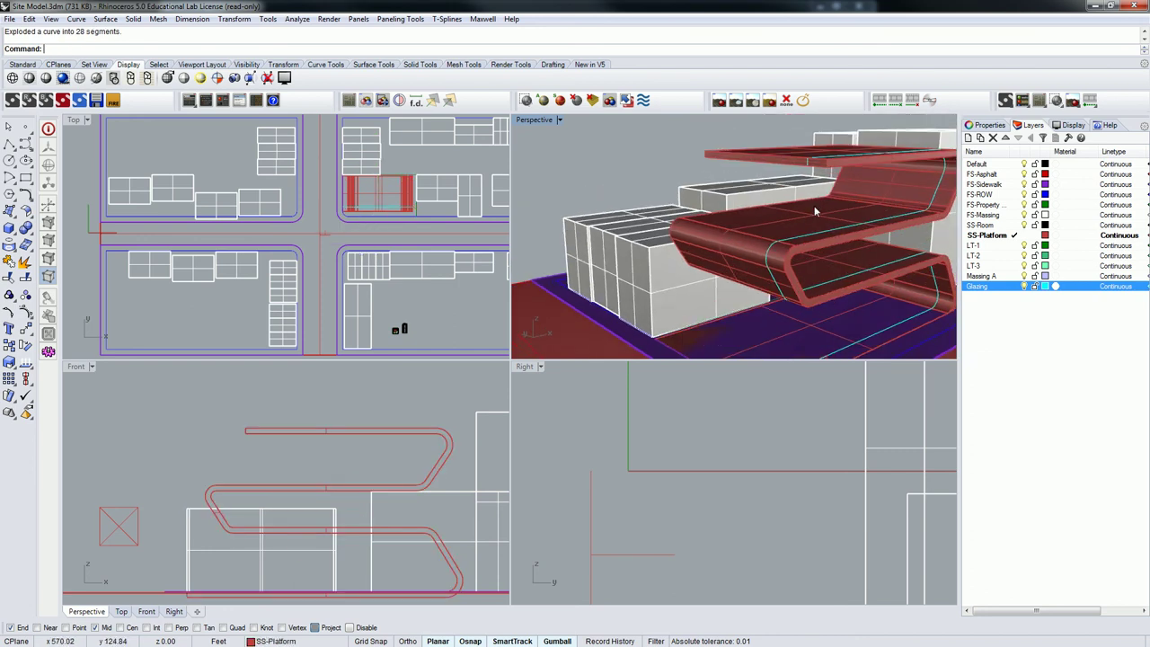
type("line")
key("Return")
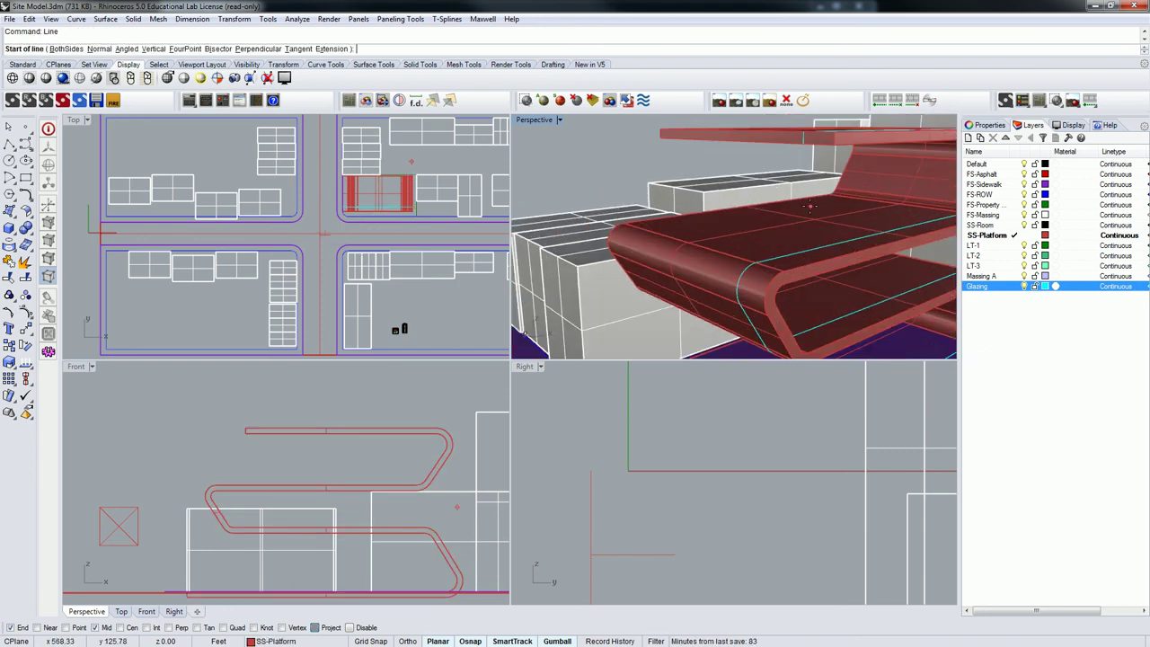
key("Escape")
- Make Glazing the current layer and draw a sloped line between the curve ends of the middle and top runs
left_click(1014, 286)
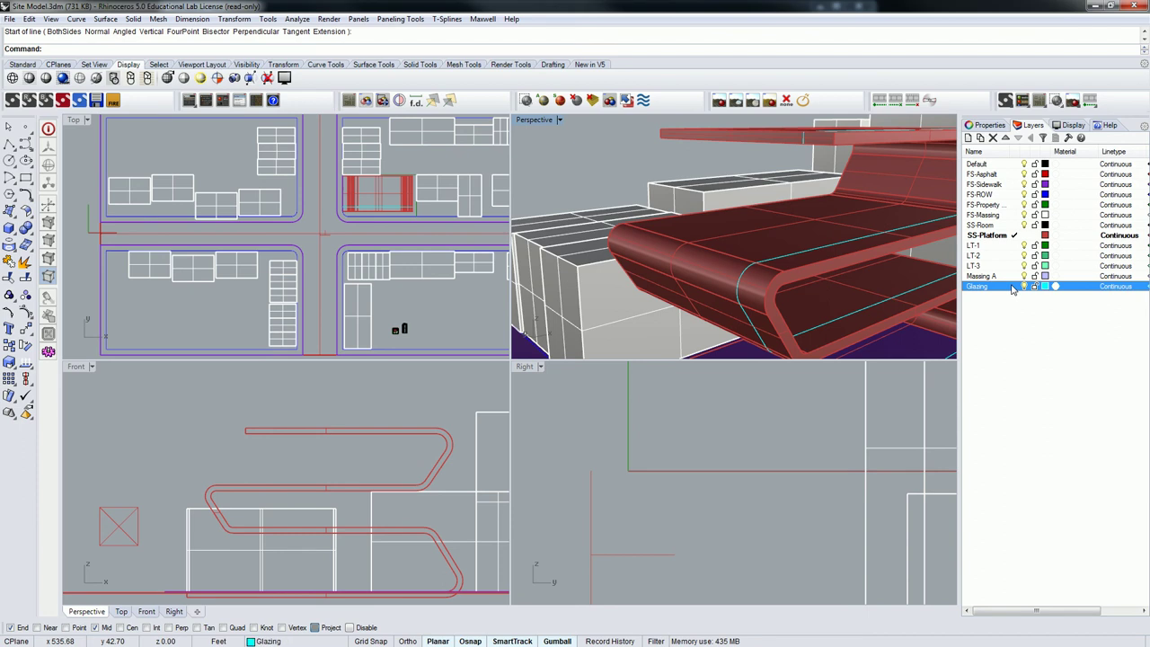
type("line")
key("Return")
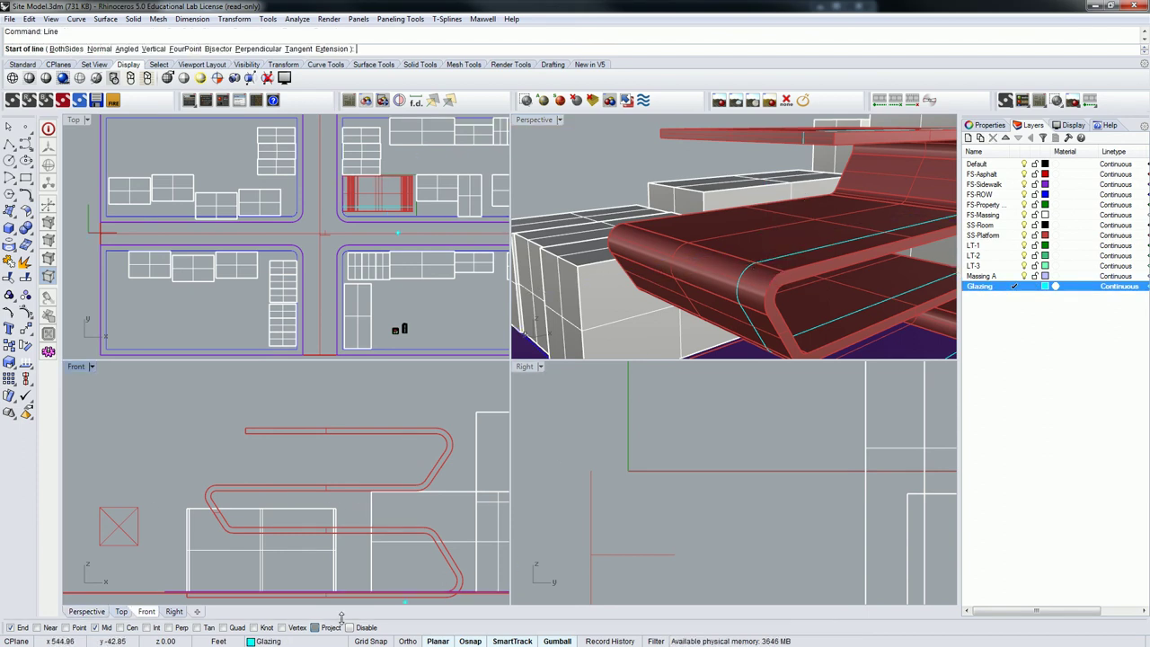
left_click(756, 262)
right_click_drag(777, 214, 746, 217)
left_click(800, 144)
left_click(662, 179)
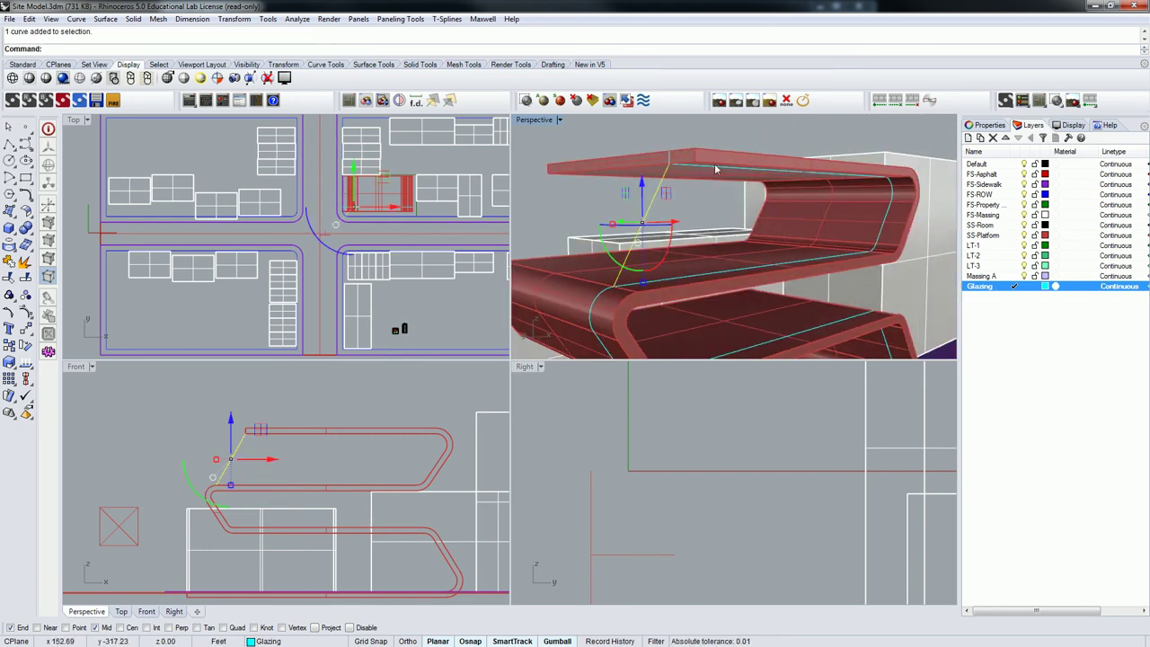
left_click(719, 167, "shift")
right_click_drag(719, 166, 715, 166)
key("Escape")
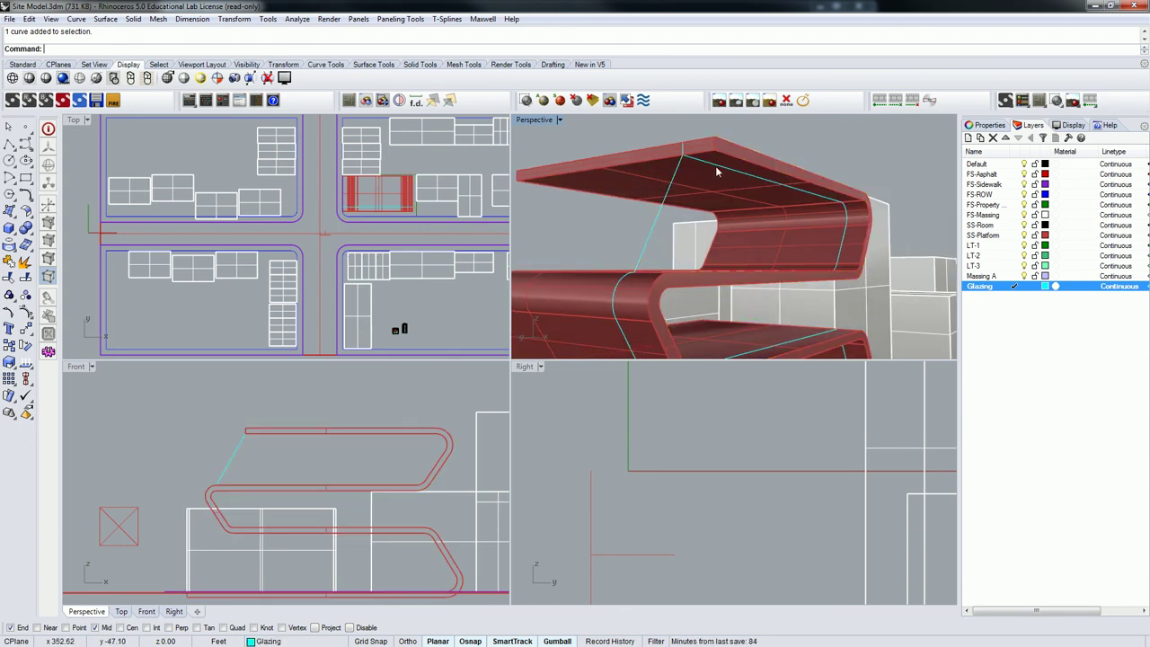
- Select the top run's underside segment, the sloped closing line, and the arc and slanted segment of the upper right-hand bend
left_click(715, 165)
left_click(682, 178)
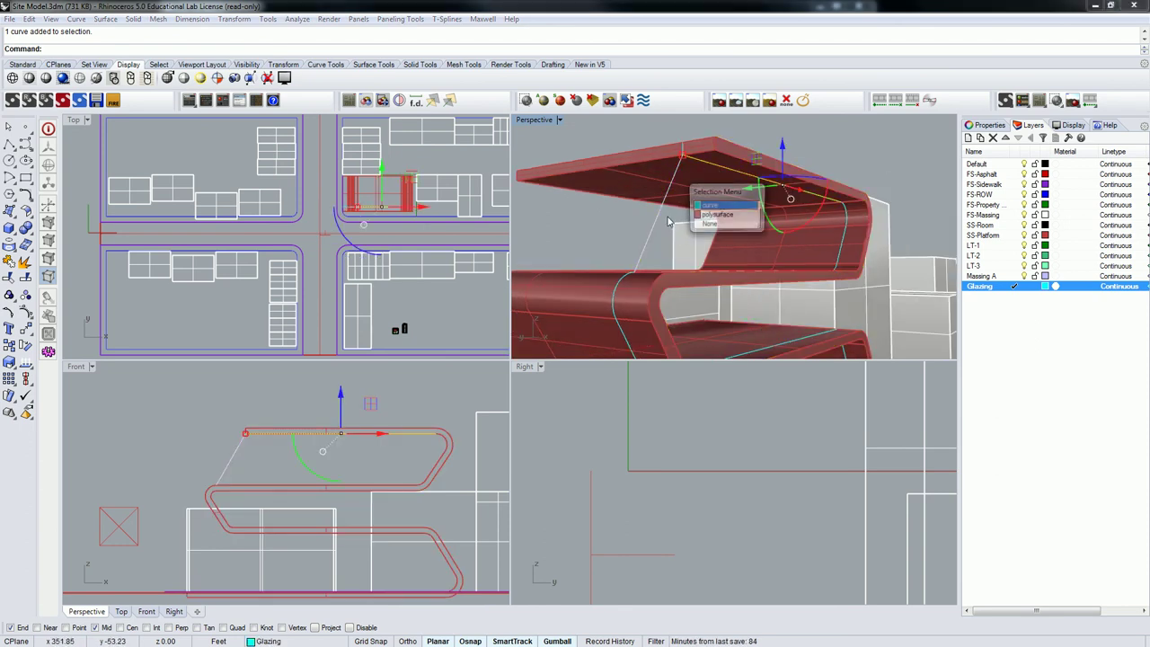
left_click(732, 214)
right_click_drag(732, 213, 812, 220)
right_click_drag(859, 176, 865, 185)
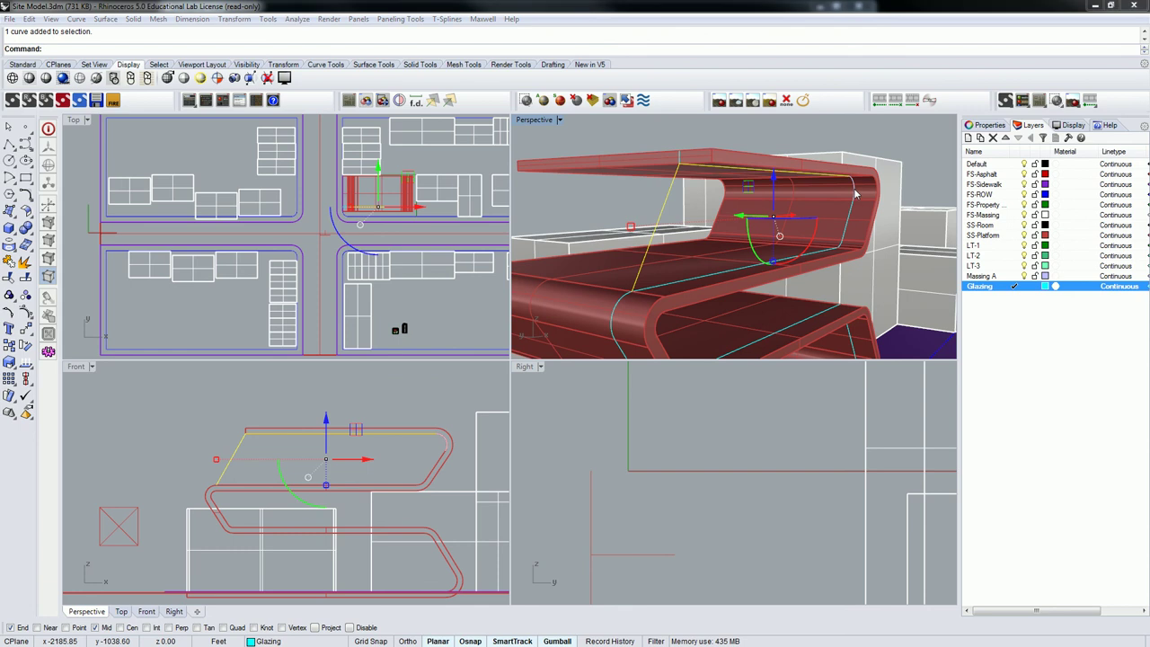
left_click(855, 198)
left_click(890, 220)
left_click(854, 224)
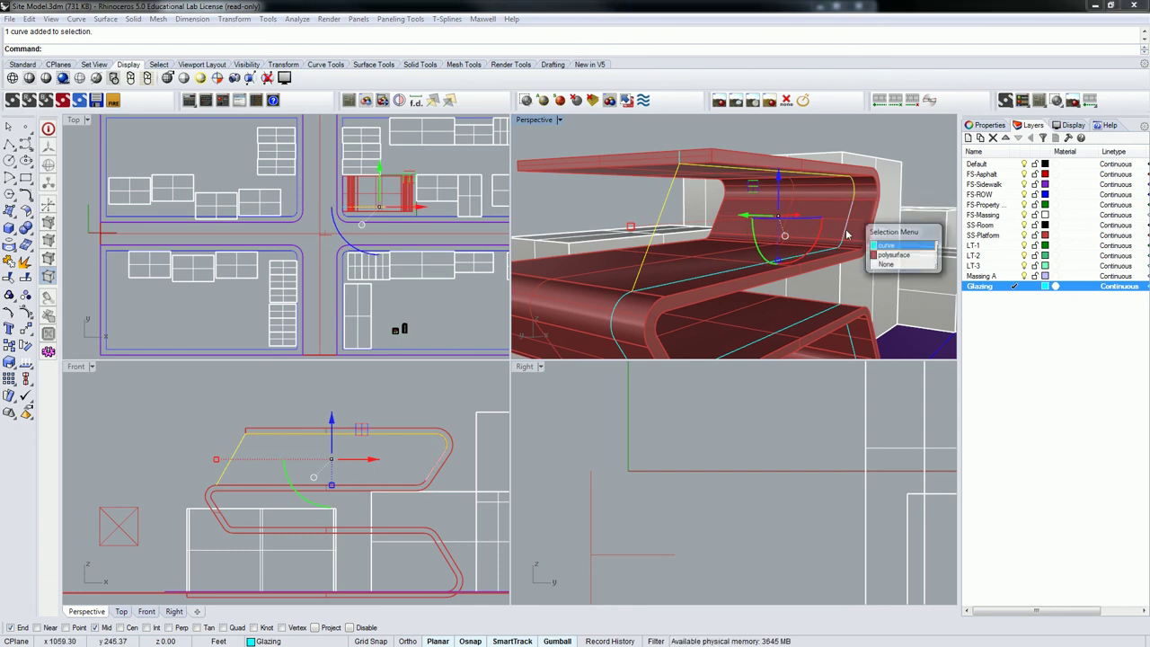
left_click(874, 245)
- Add the bend's lower arc and the floor segment to the selection and fill the upper opening's boundary with a planar surface
right_click_drag(839, 252, 854, 212)
scroll(855, 211, "up", 3)
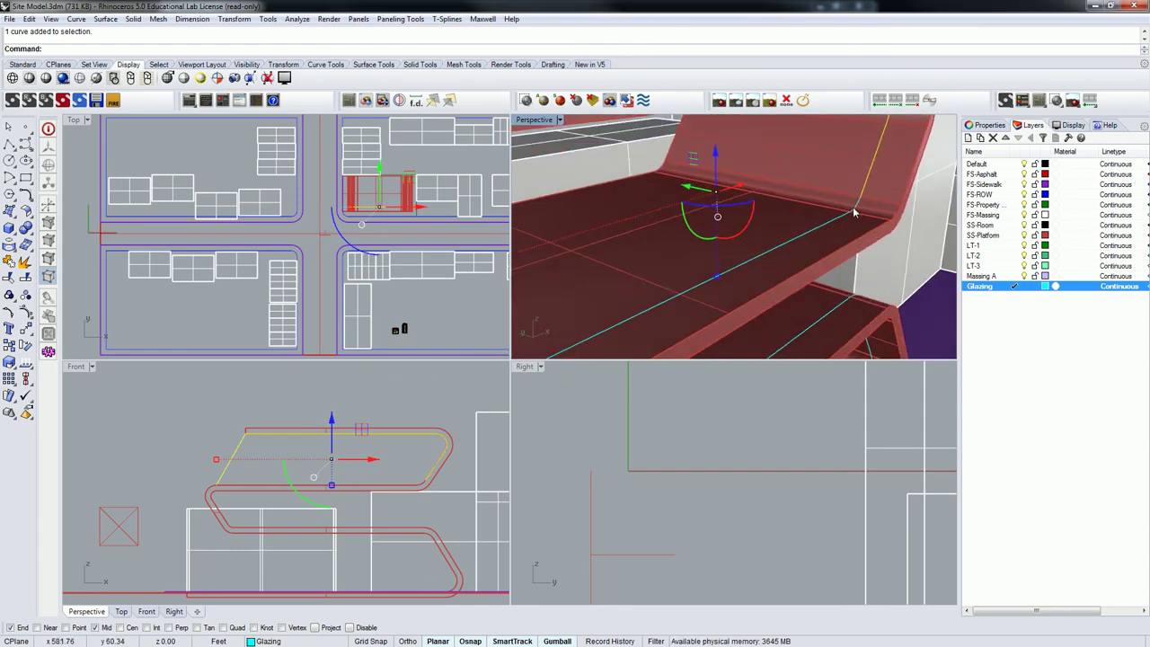
left_click(854, 203, "shift")
left_click(885, 230)
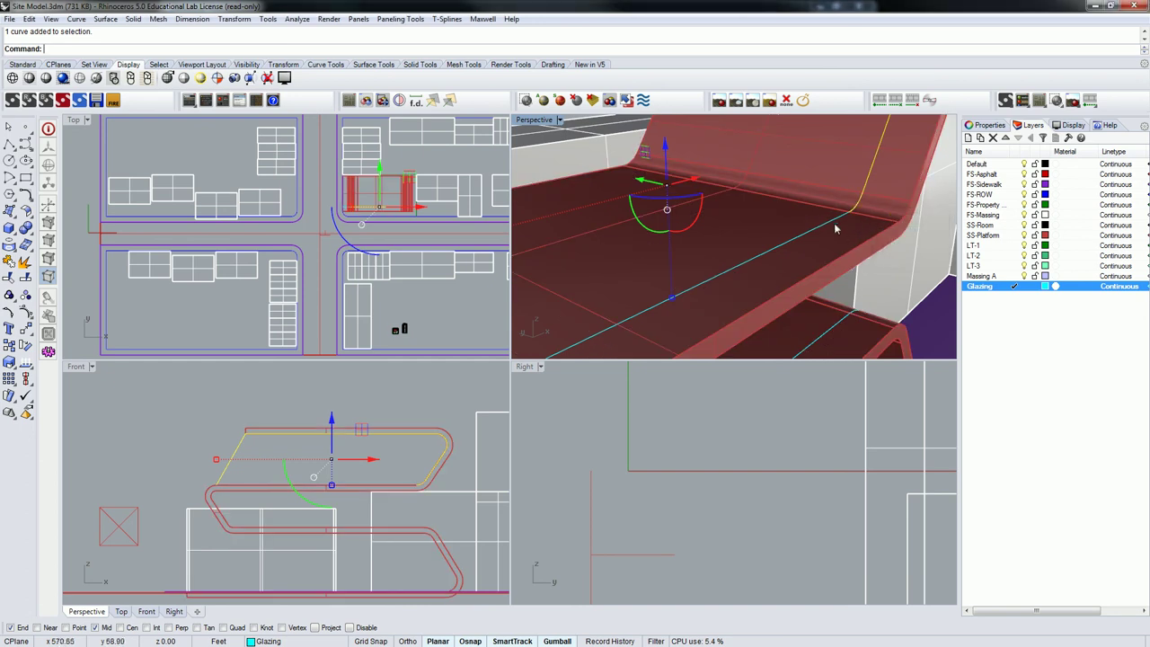
left_click(830, 222, "shift")
left_click(860, 251)
scroll(850, 251, "down", 4)
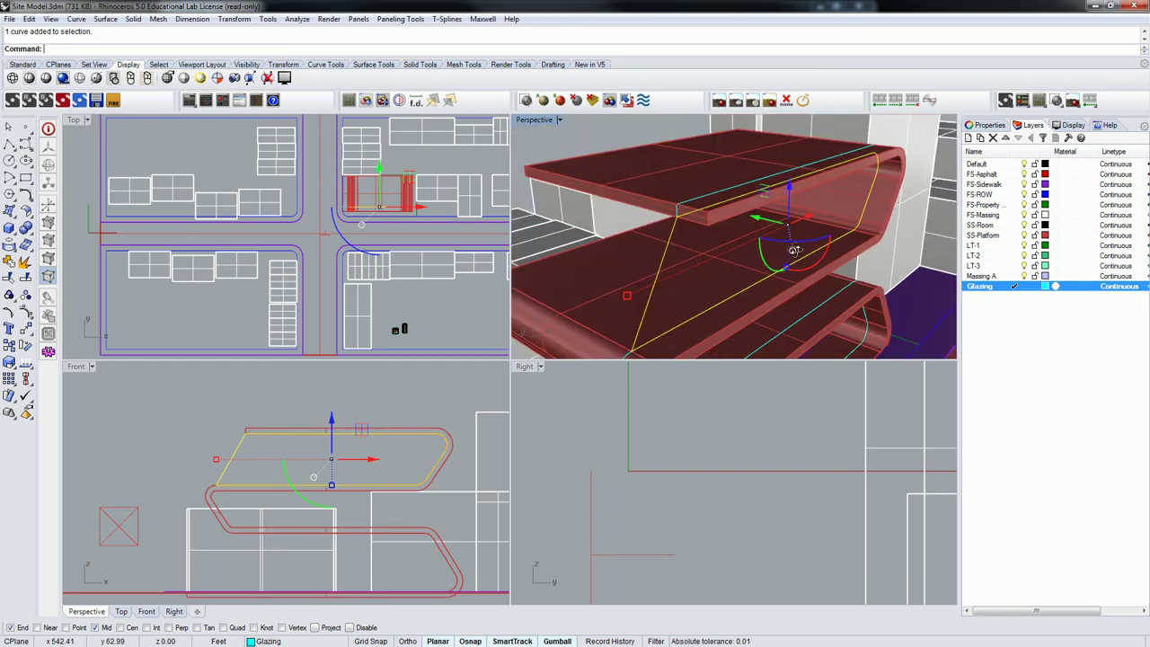
right_click_drag(780, 253, 762, 230)
type("Plana")
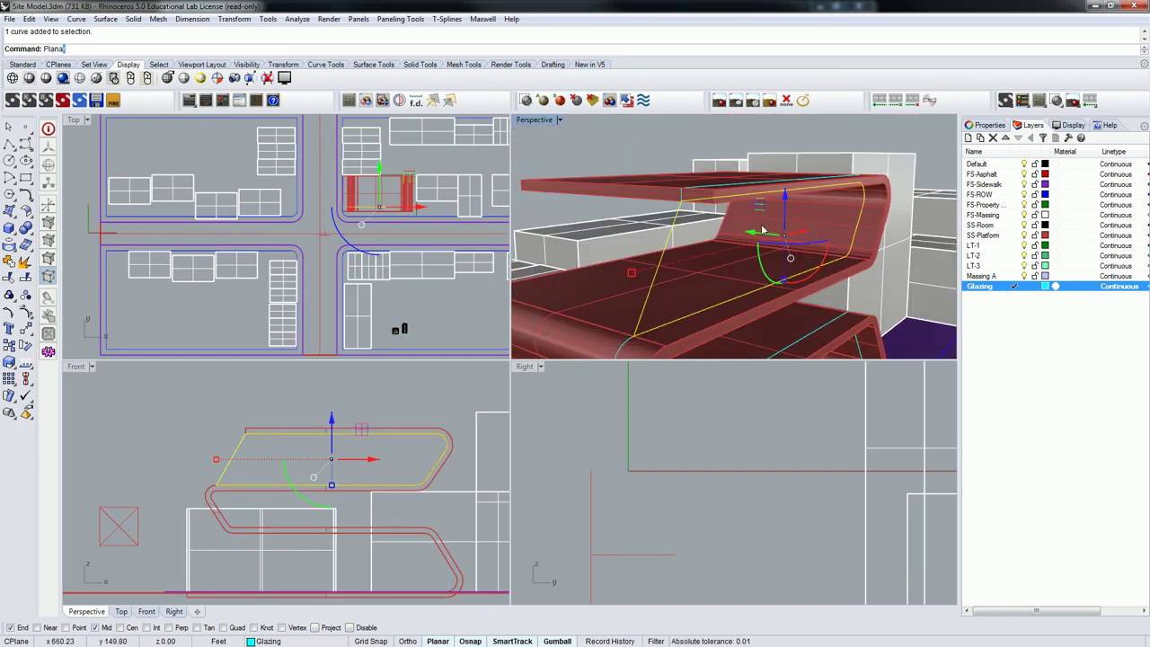
type("rSrf")
key("Return")
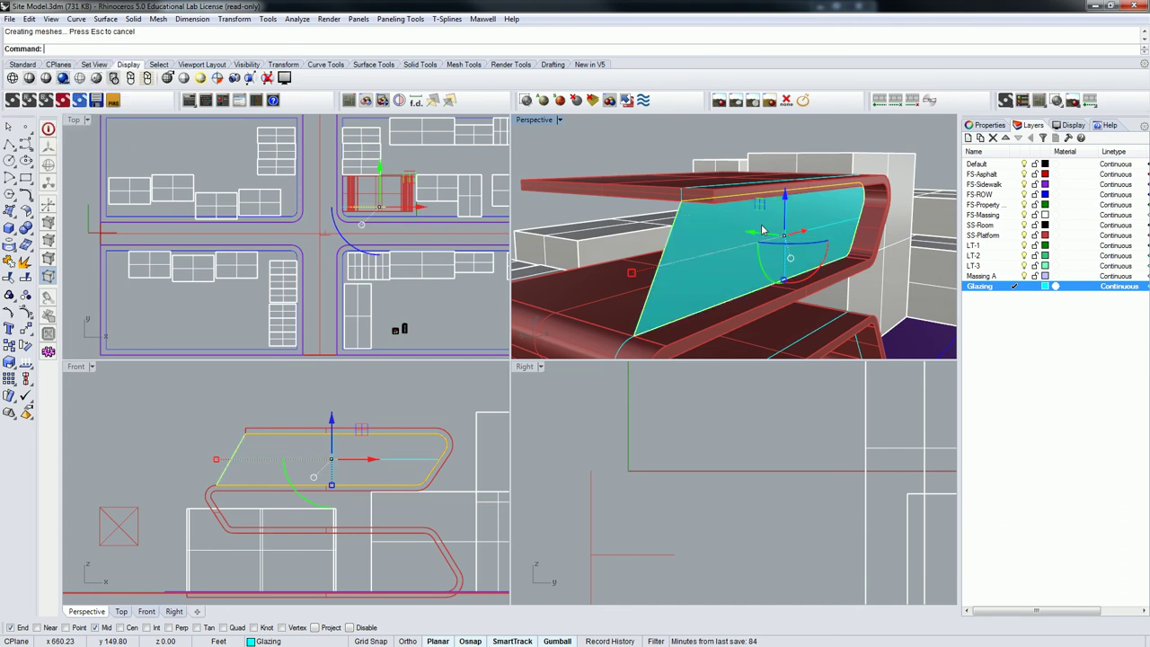
scroll(770, 271, "down", 5)
right_click_drag(770, 271, 773, 247)
scroll(752, 246, "up", 5)
scroll(752, 246, "down", 3)
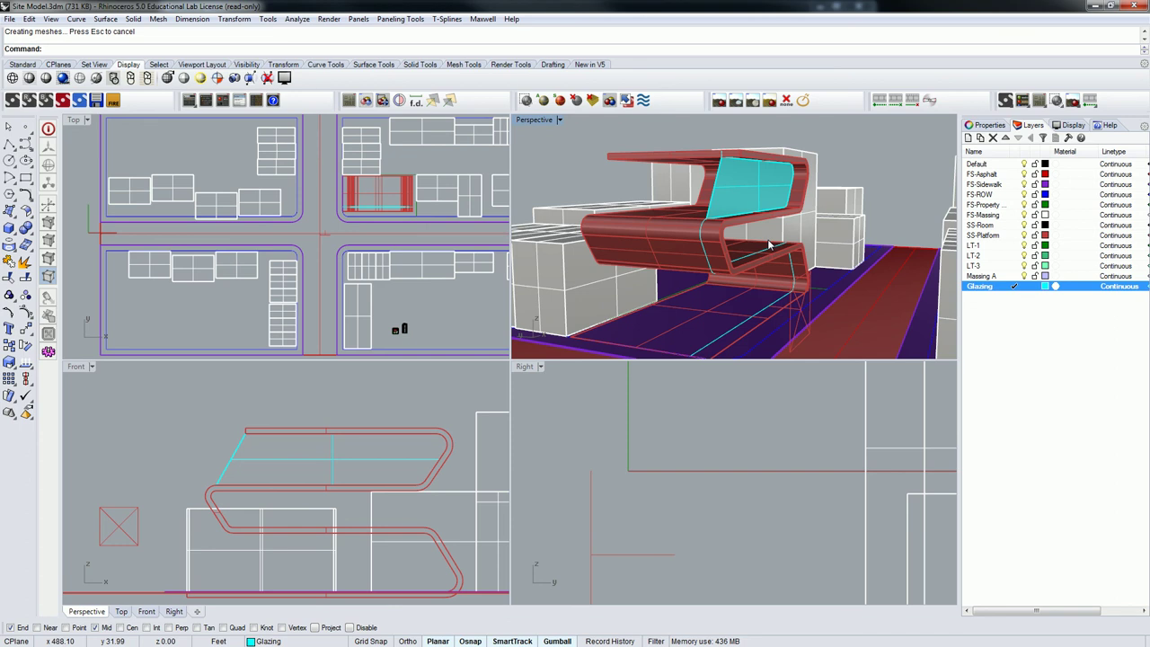